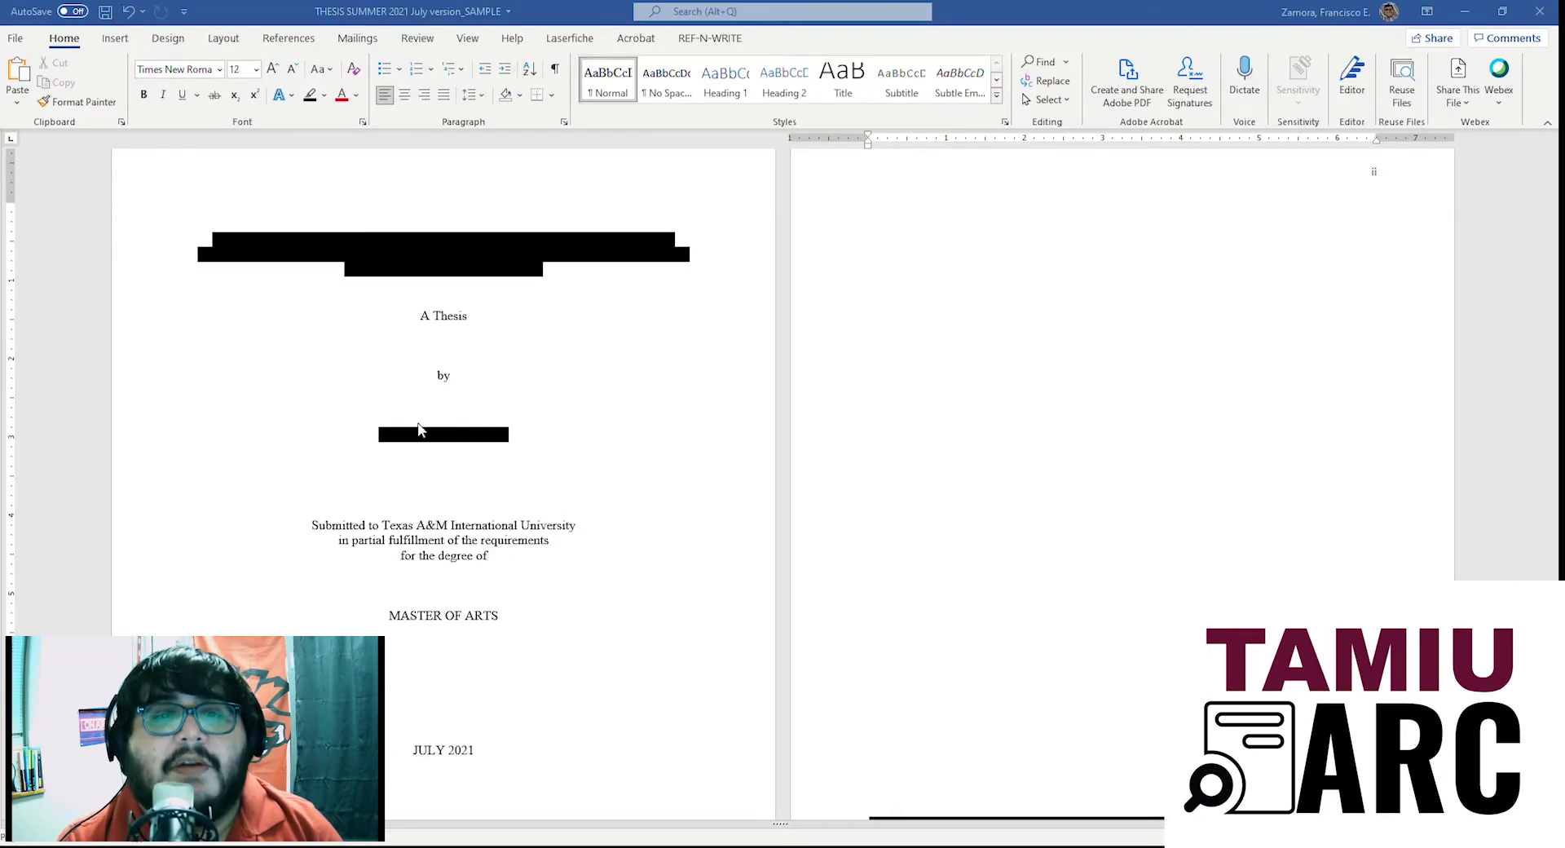
# Open the headers and turn off Different First Page so the title page shows i.
pyautogui.scroll(1, 1308, 249)
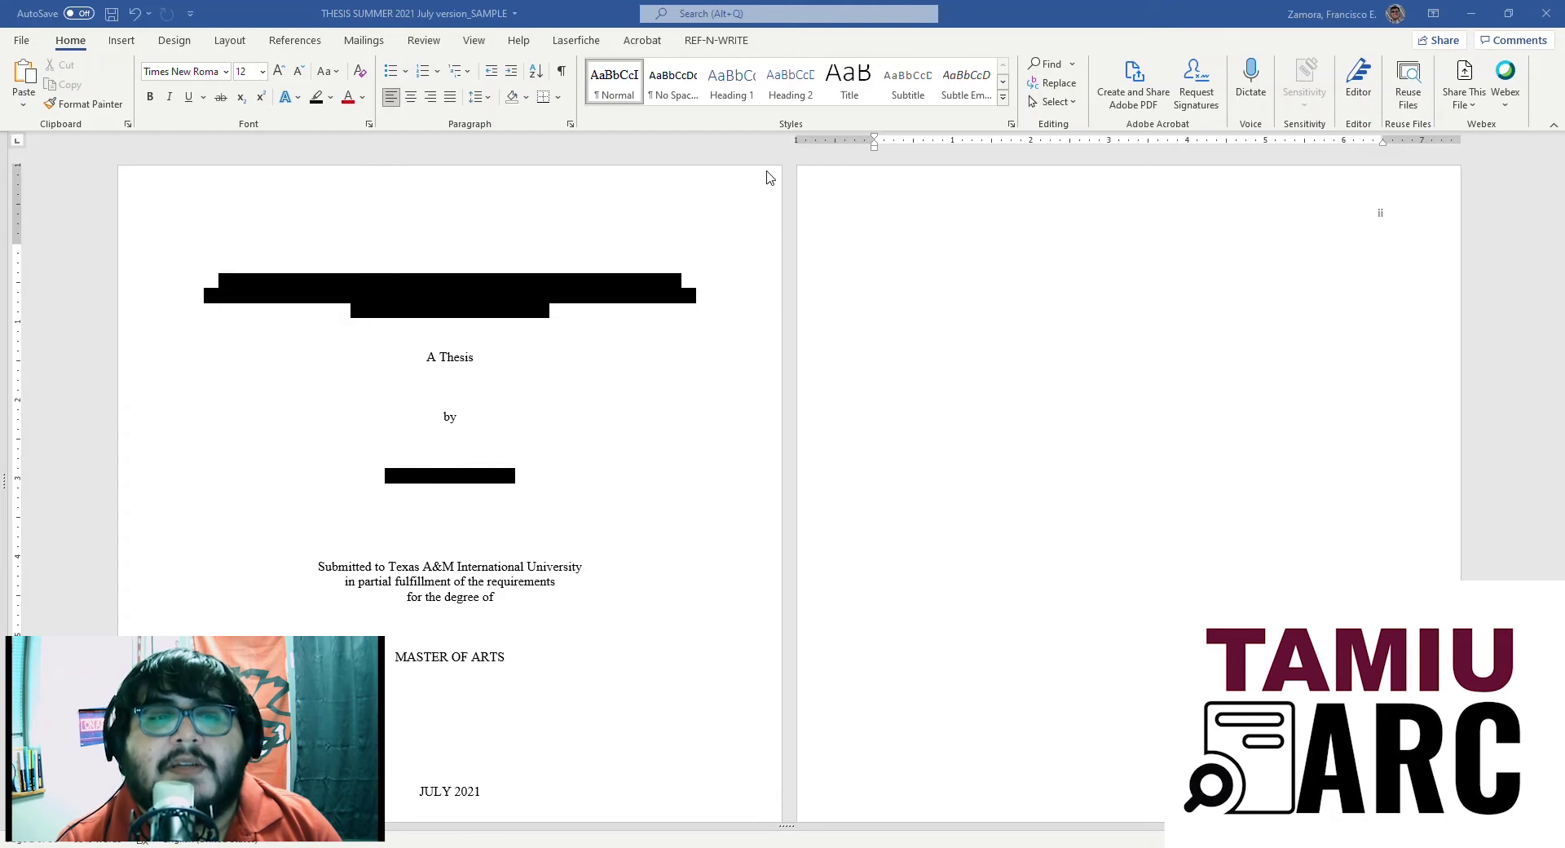
pyautogui.scroll(-3, 955, 281)
pyautogui.scroll(-4, 952, 269)
pyautogui.scroll(2, 952, 269)
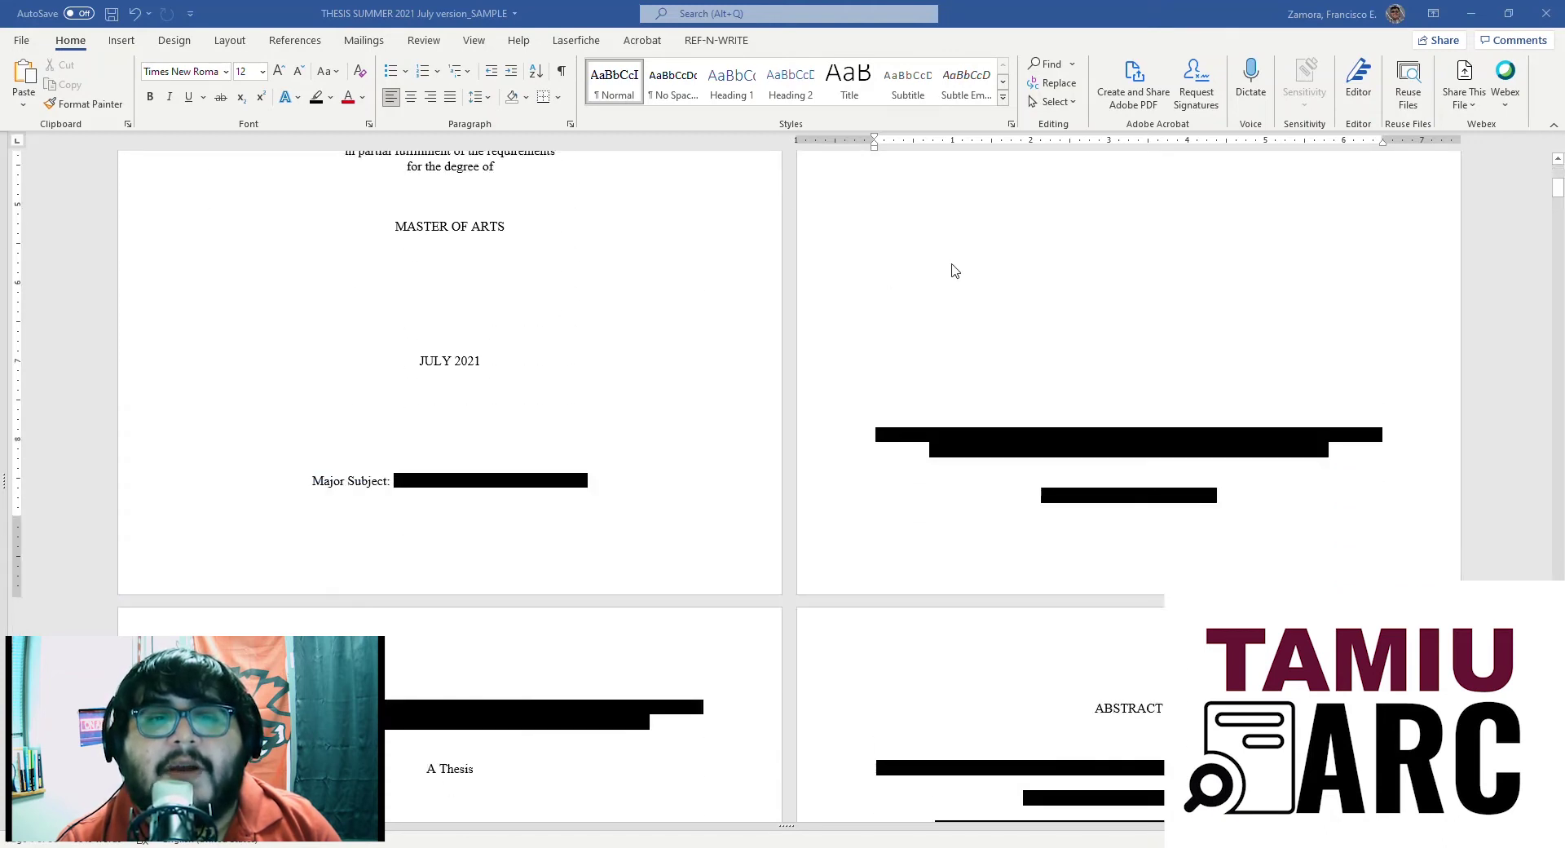
pyautogui.scroll(2, 955, 270)
pyautogui.scroll(3, 955, 270)
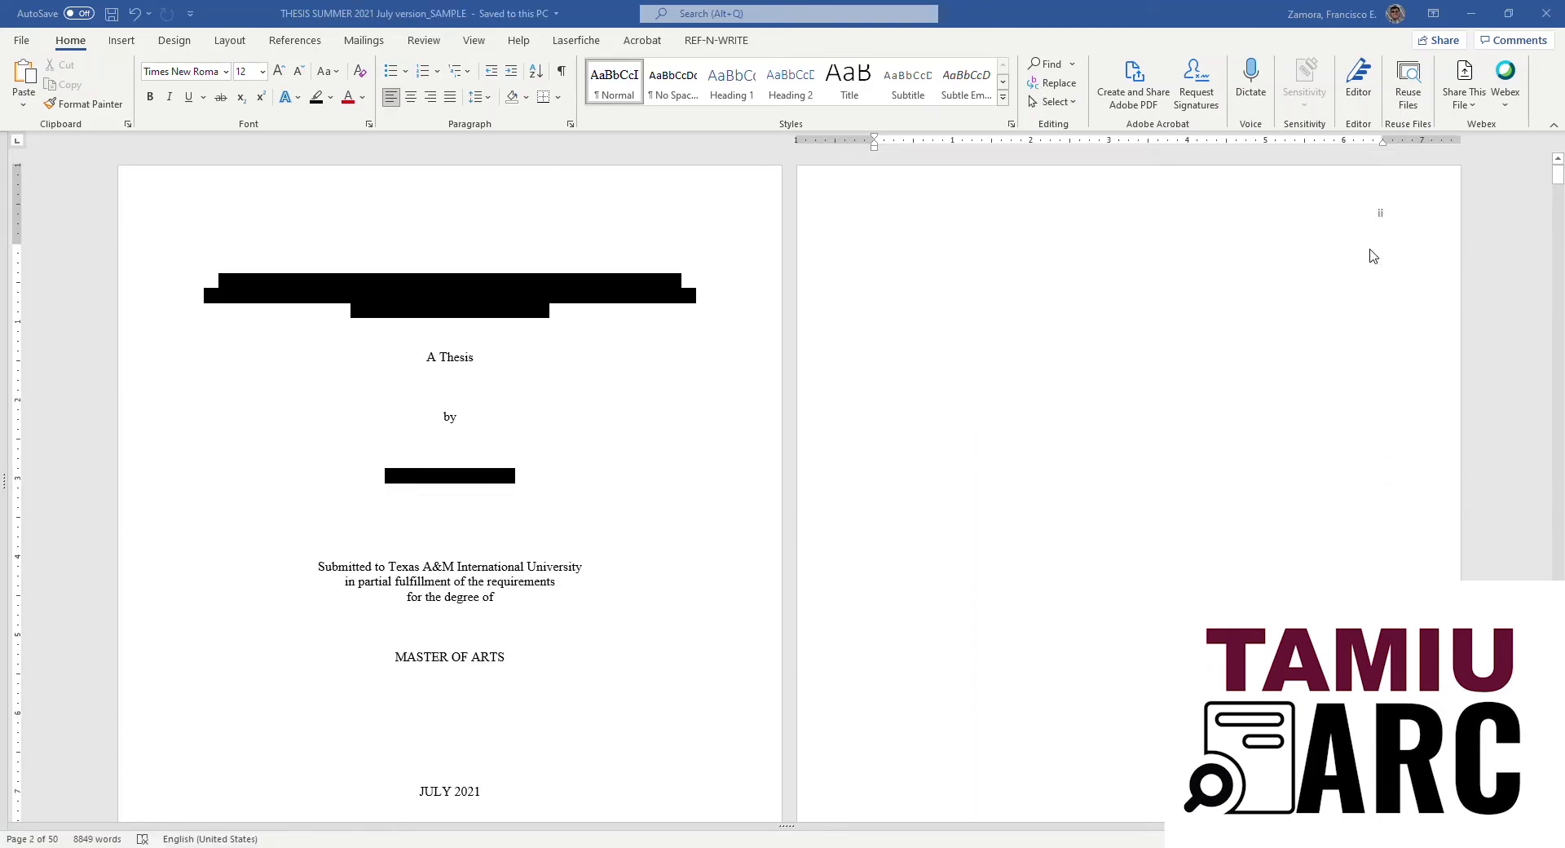
pyautogui.scroll(-4, 1370, 269)
pyautogui.scroll(-10, 1342, 338)
pyautogui.scroll(-6, 1342, 334)
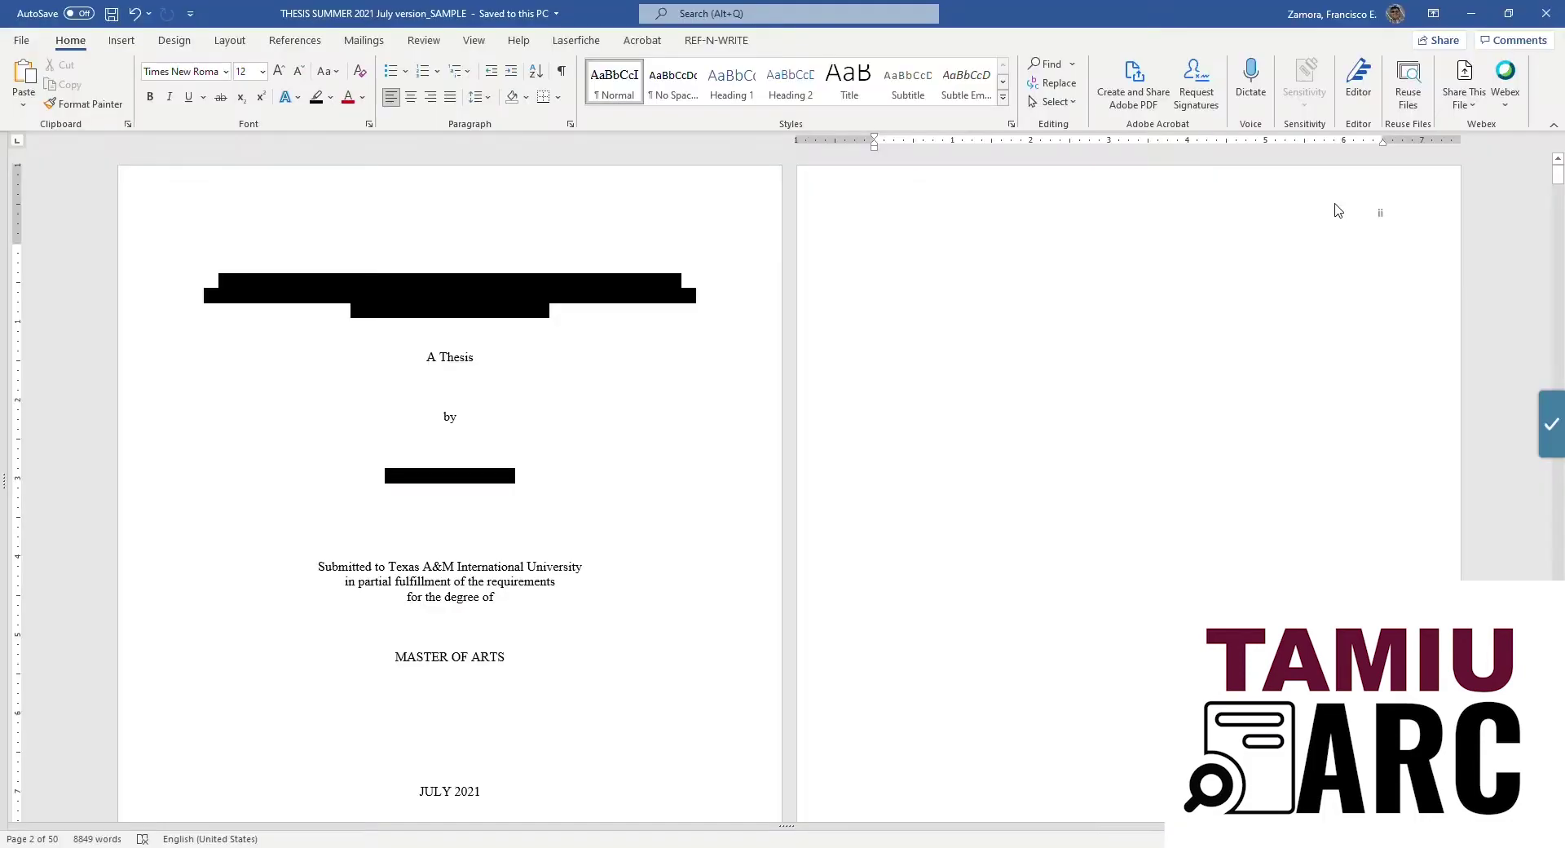
pyautogui.doubleClick(1337, 210)
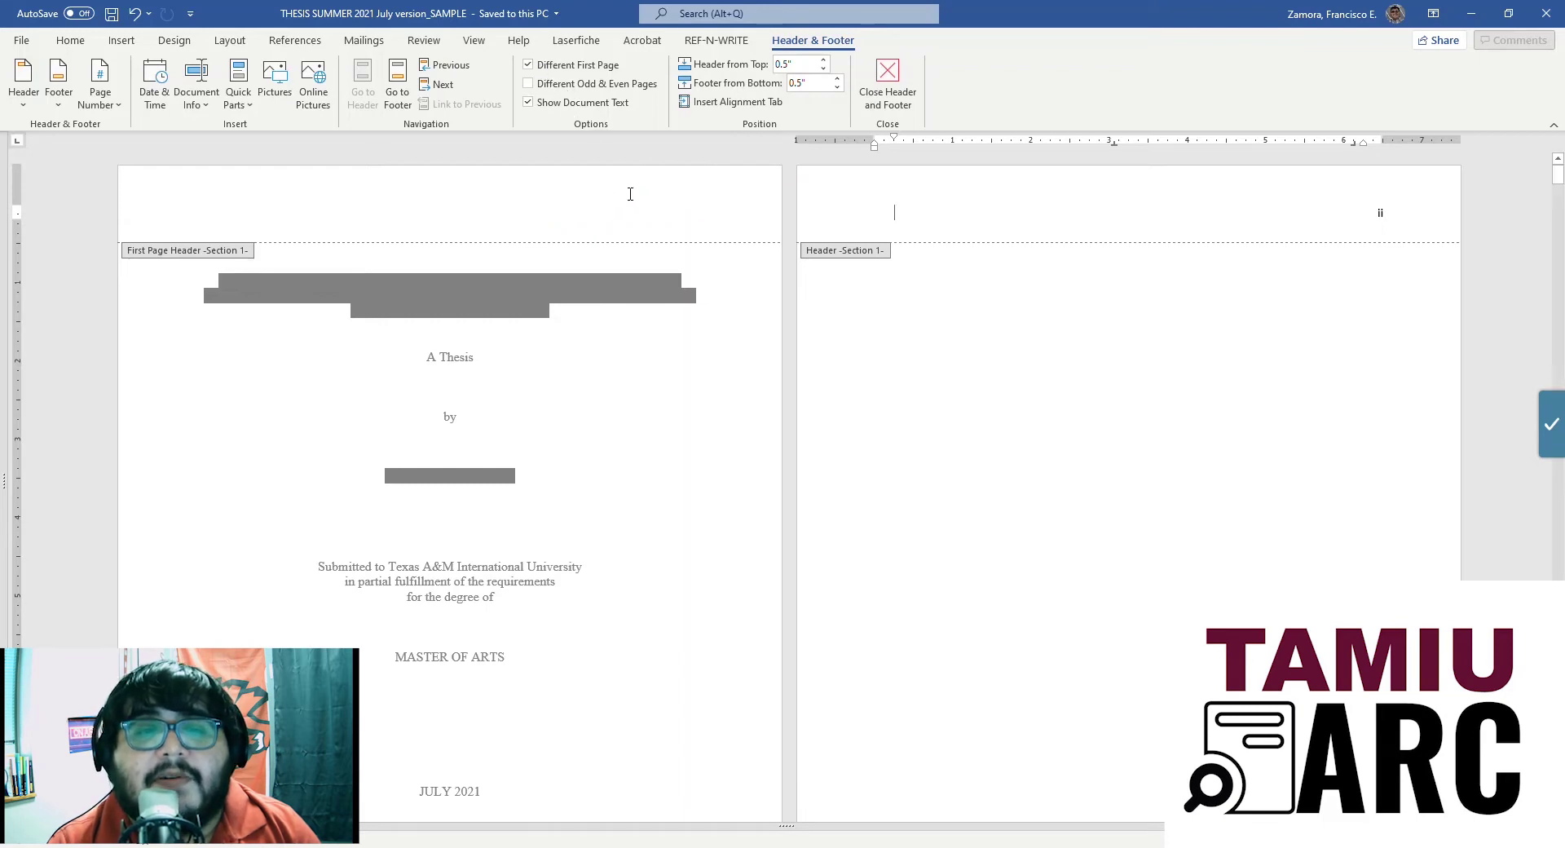
pyautogui.click(489, 216)
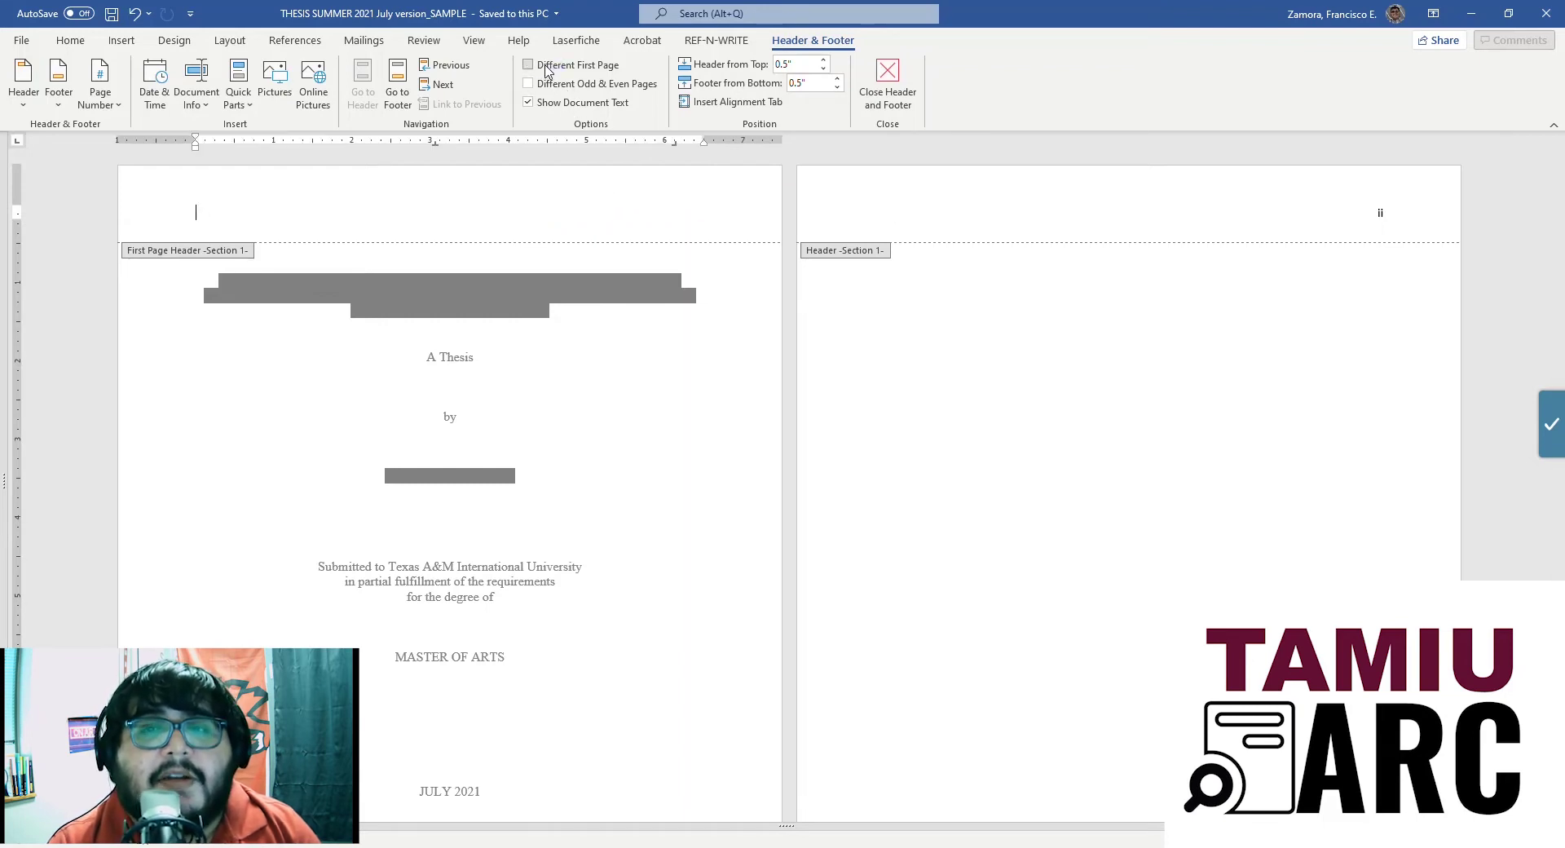
pyautogui.click(545, 71)
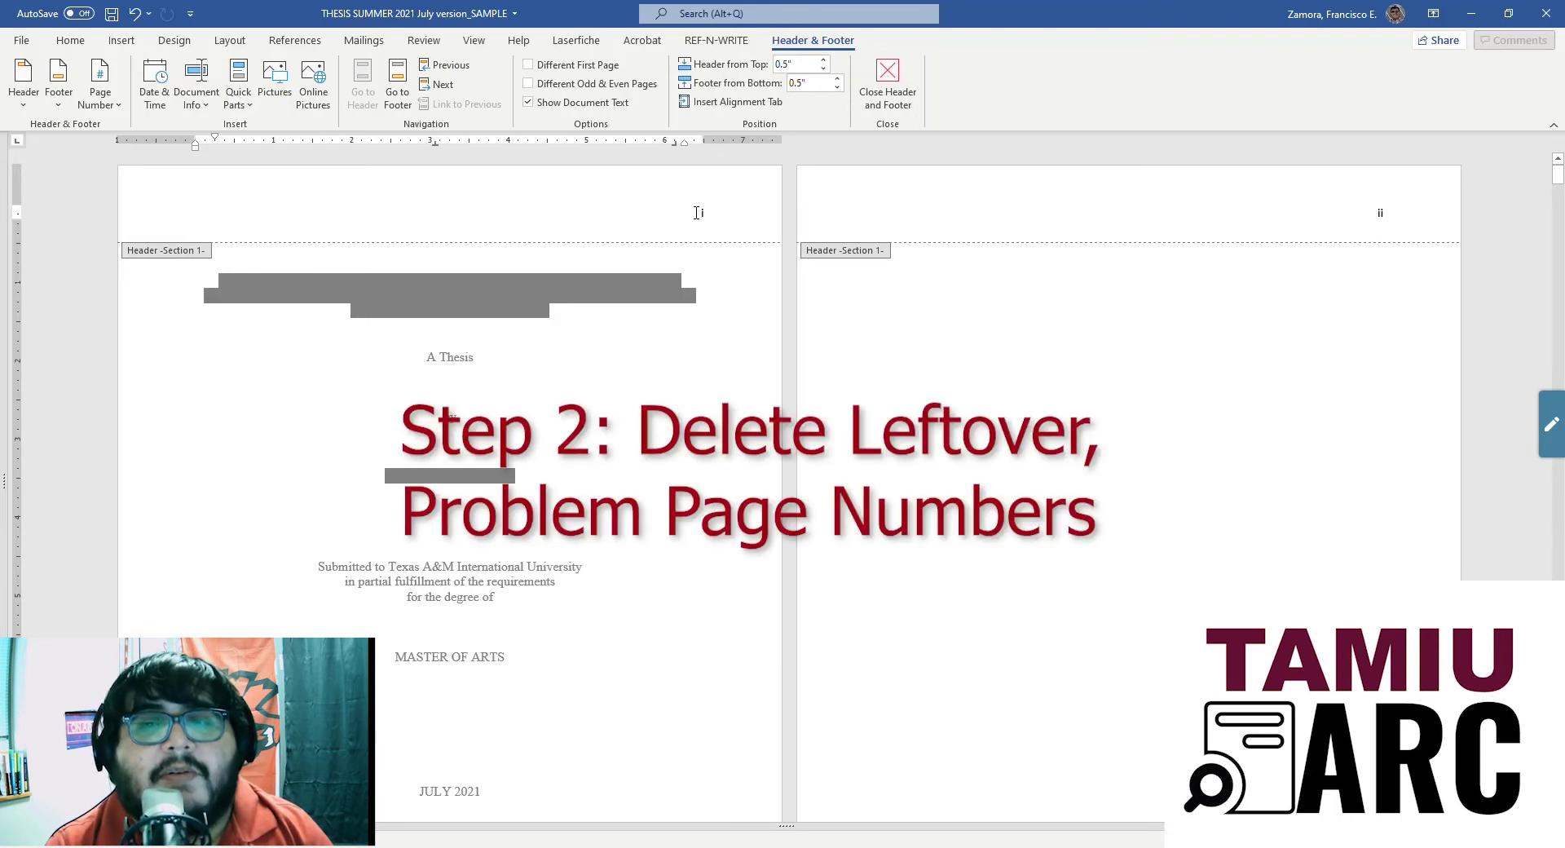
# Delete the old header page numbers and insert Plain Number 3 at the top of page.
pyautogui.tripleClick(717, 211)
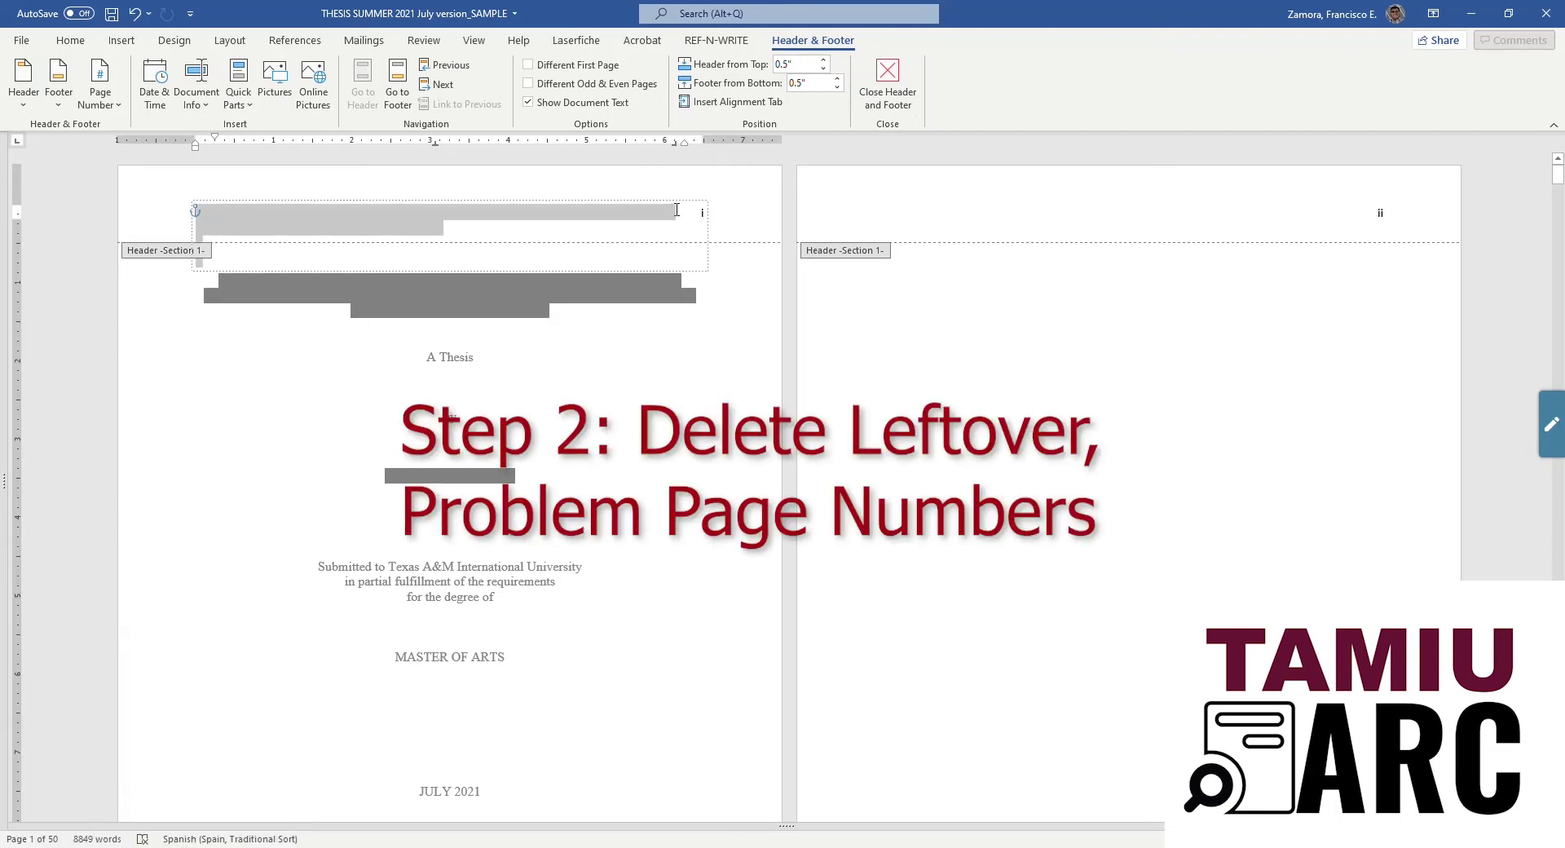
pyautogui.press('Delete')
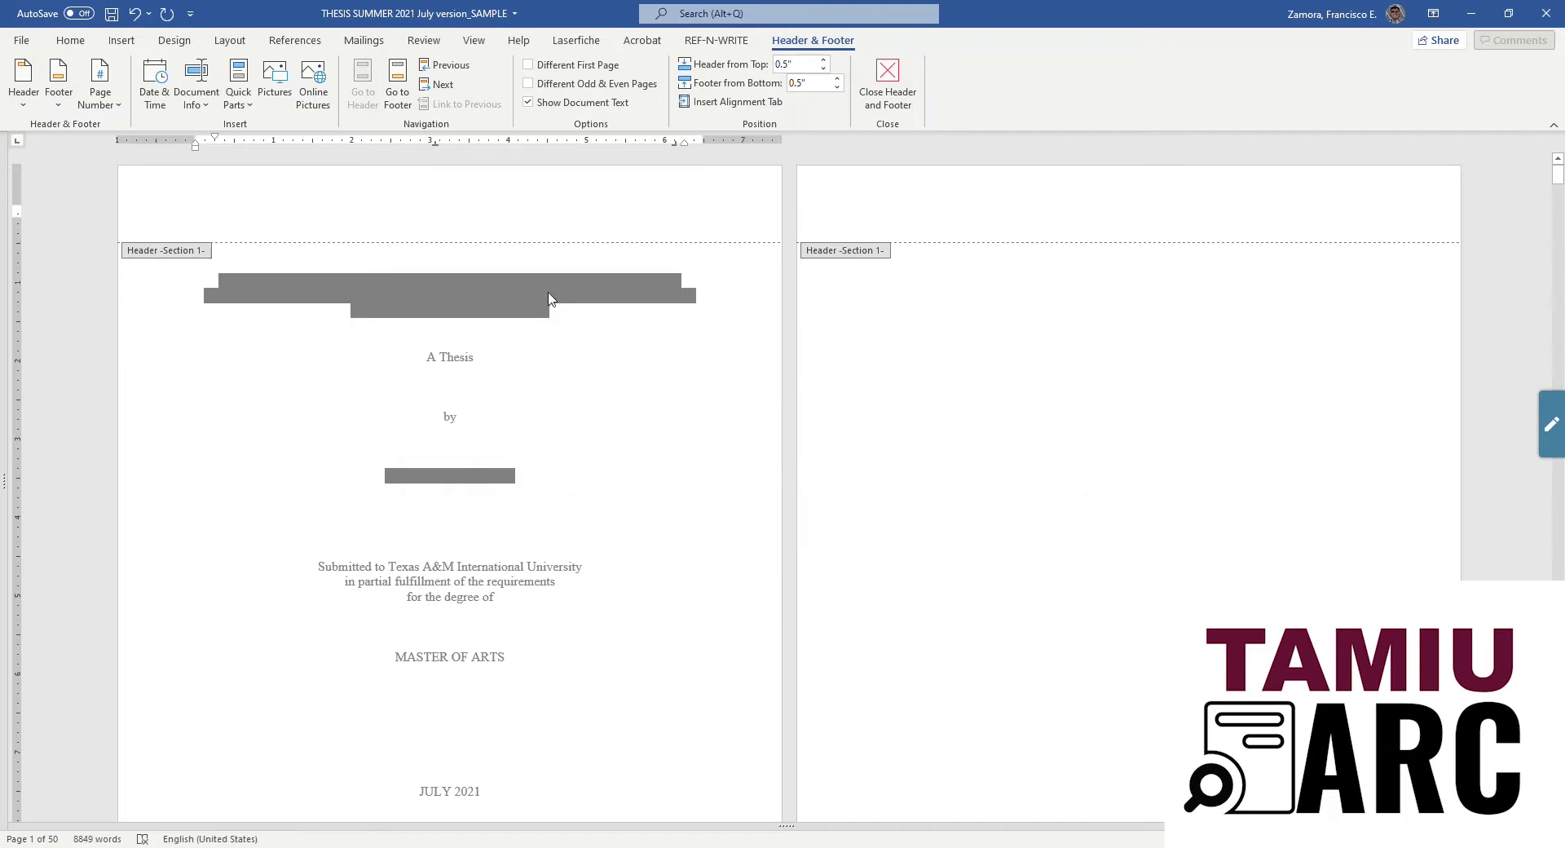
pyautogui.click(104, 102)
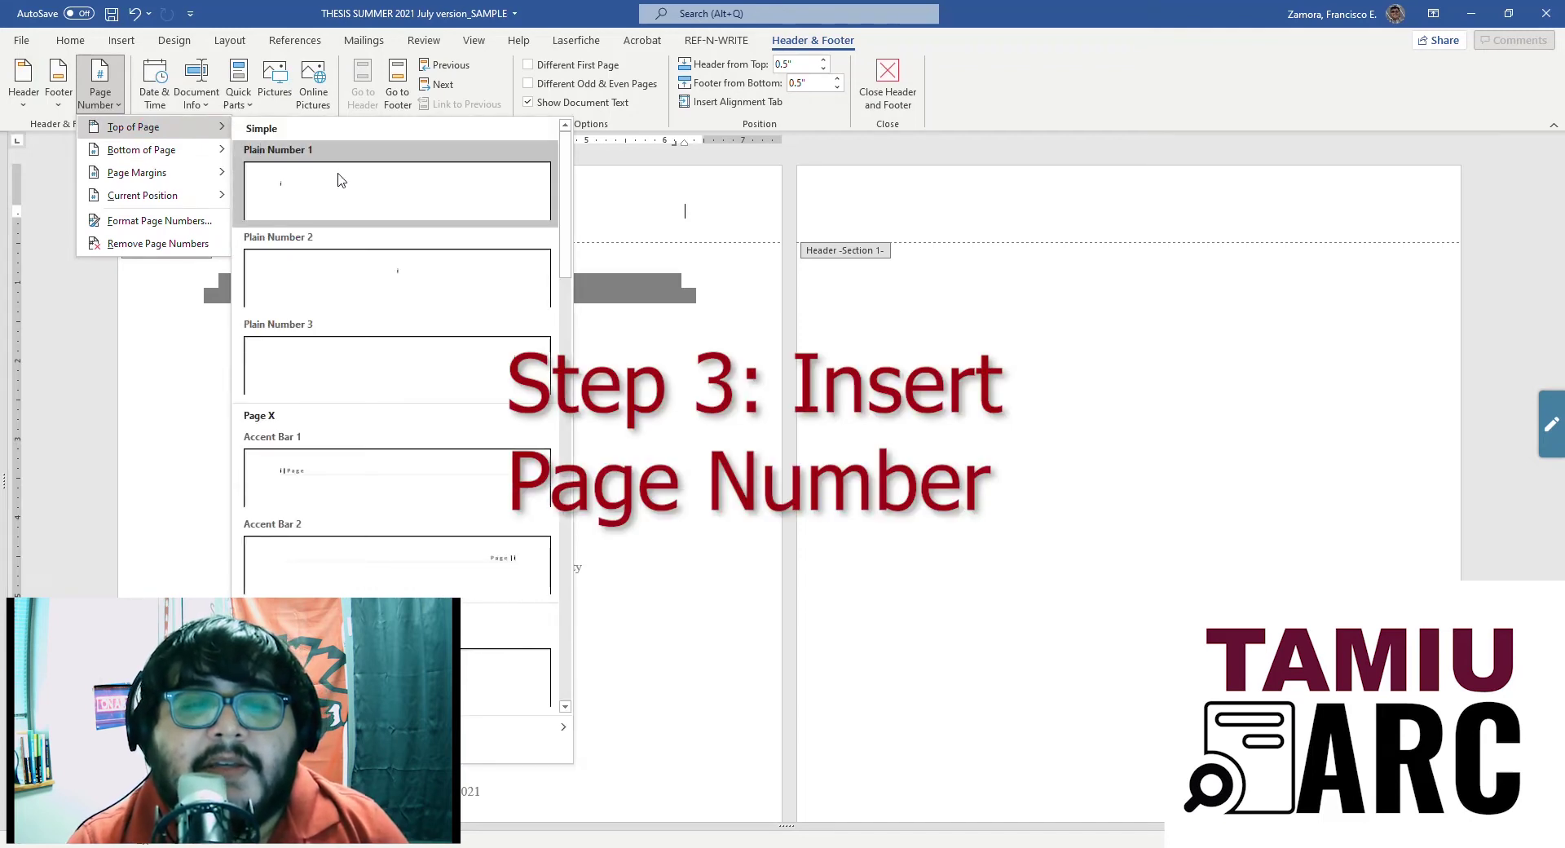
pyautogui.click(343, 181)
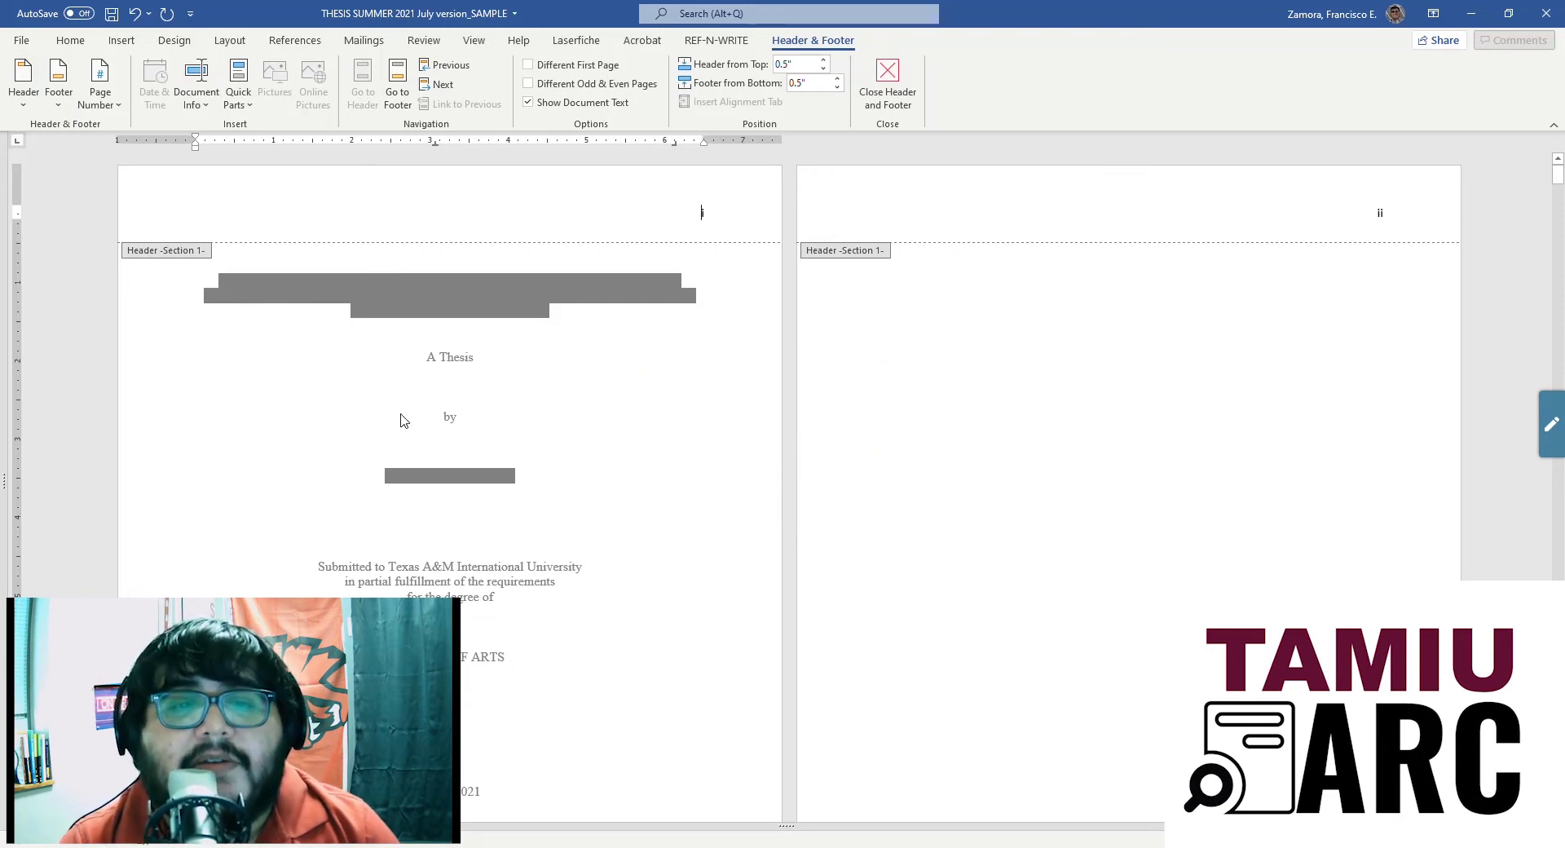
pyautogui.scroll(-3, 400, 420)
# Scroll through the pages to check the new header page numbers.
pyautogui.scroll(-4, 507, 408)
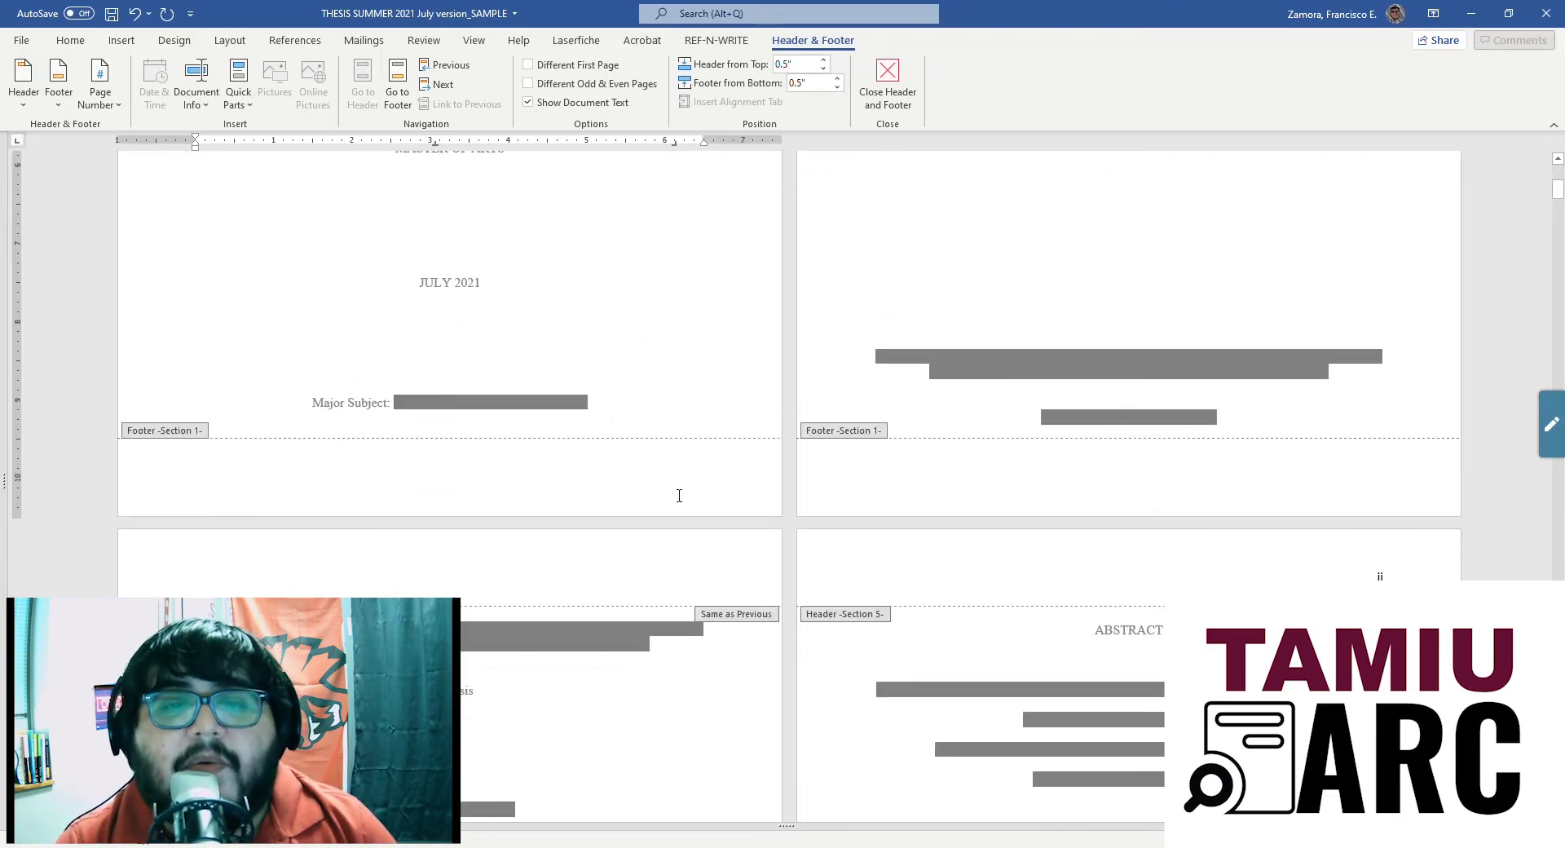
pyautogui.scroll(5, 646, 579)
pyautogui.scroll(2, 645, 578)
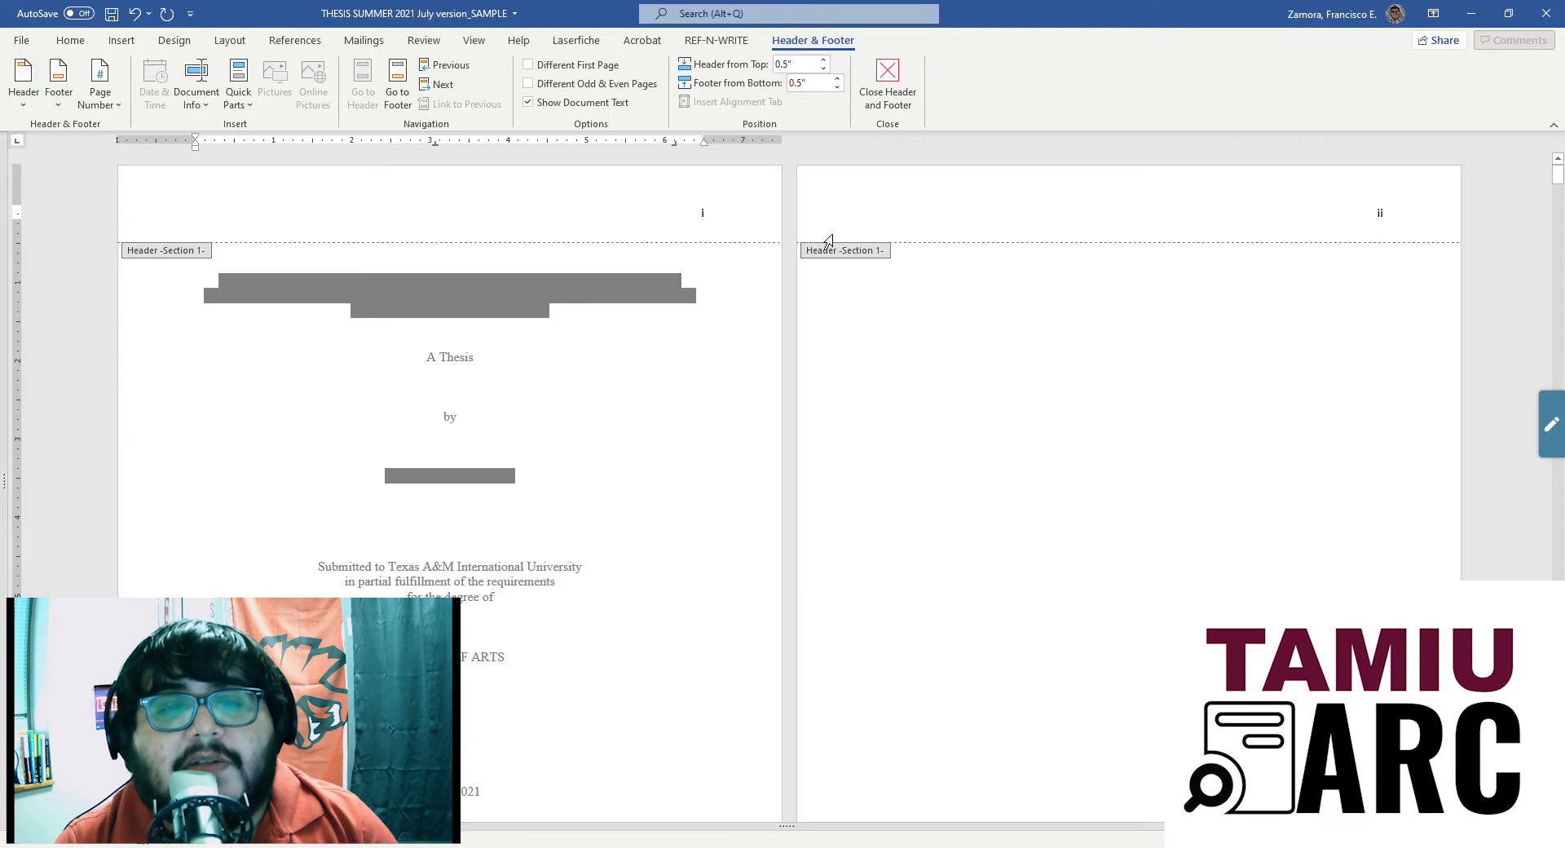
pyautogui.scroll(-2, 734, 298)
pyautogui.scroll(-3, 718, 306)
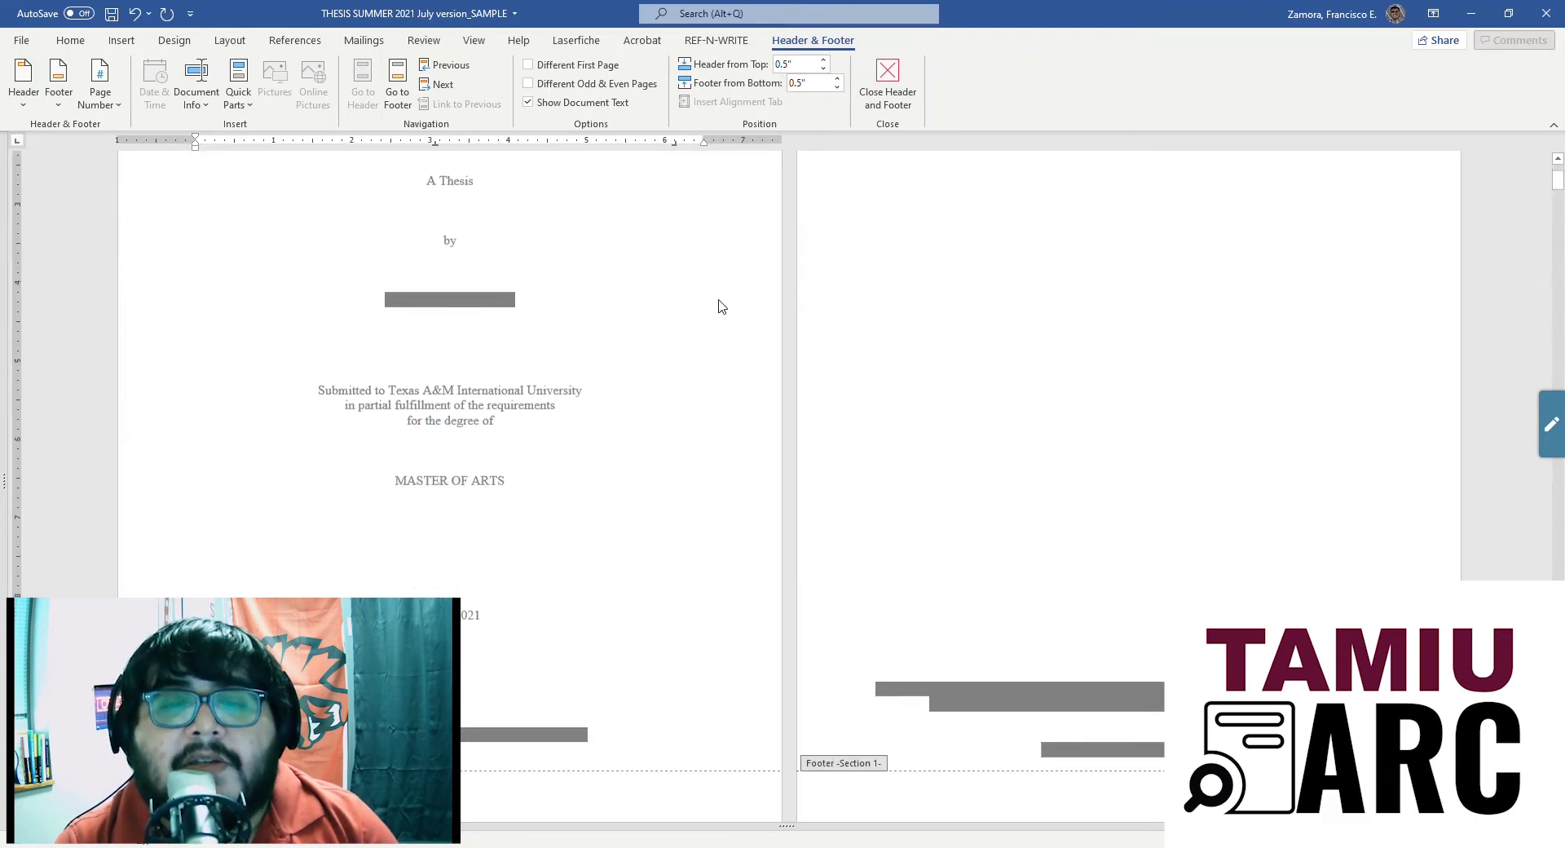
pyautogui.scroll(-5, 717, 306)
pyautogui.scroll(-1, 720, 306)
pyautogui.scroll(-1, 720, 307)
pyautogui.scroll(-3, 715, 306)
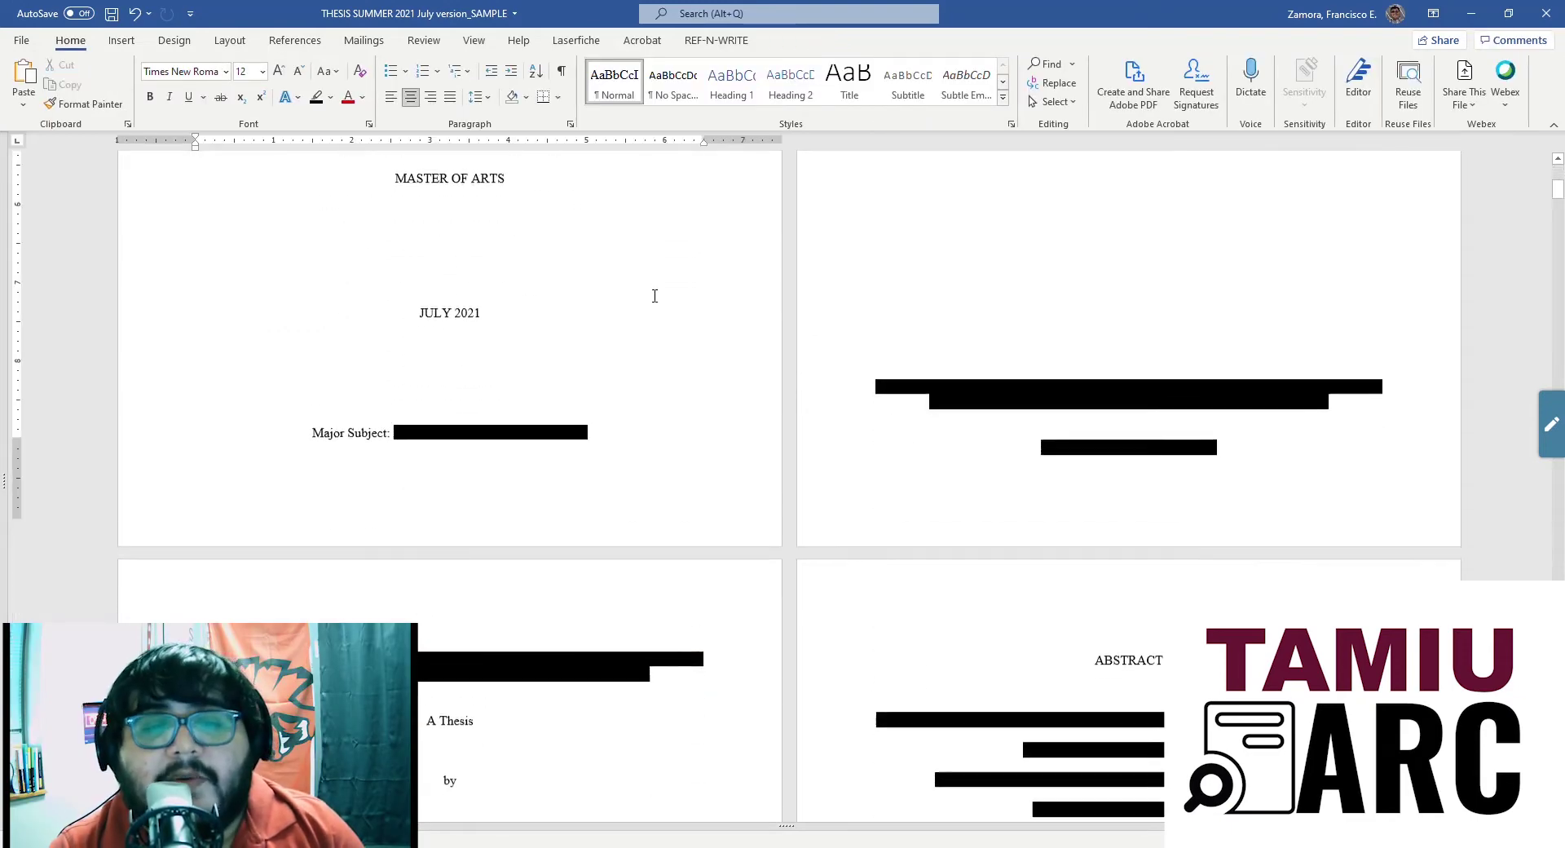
# Show formatting marks and remove an empty paragraph above a section break.
pyautogui.scroll(-1, 939, 386)
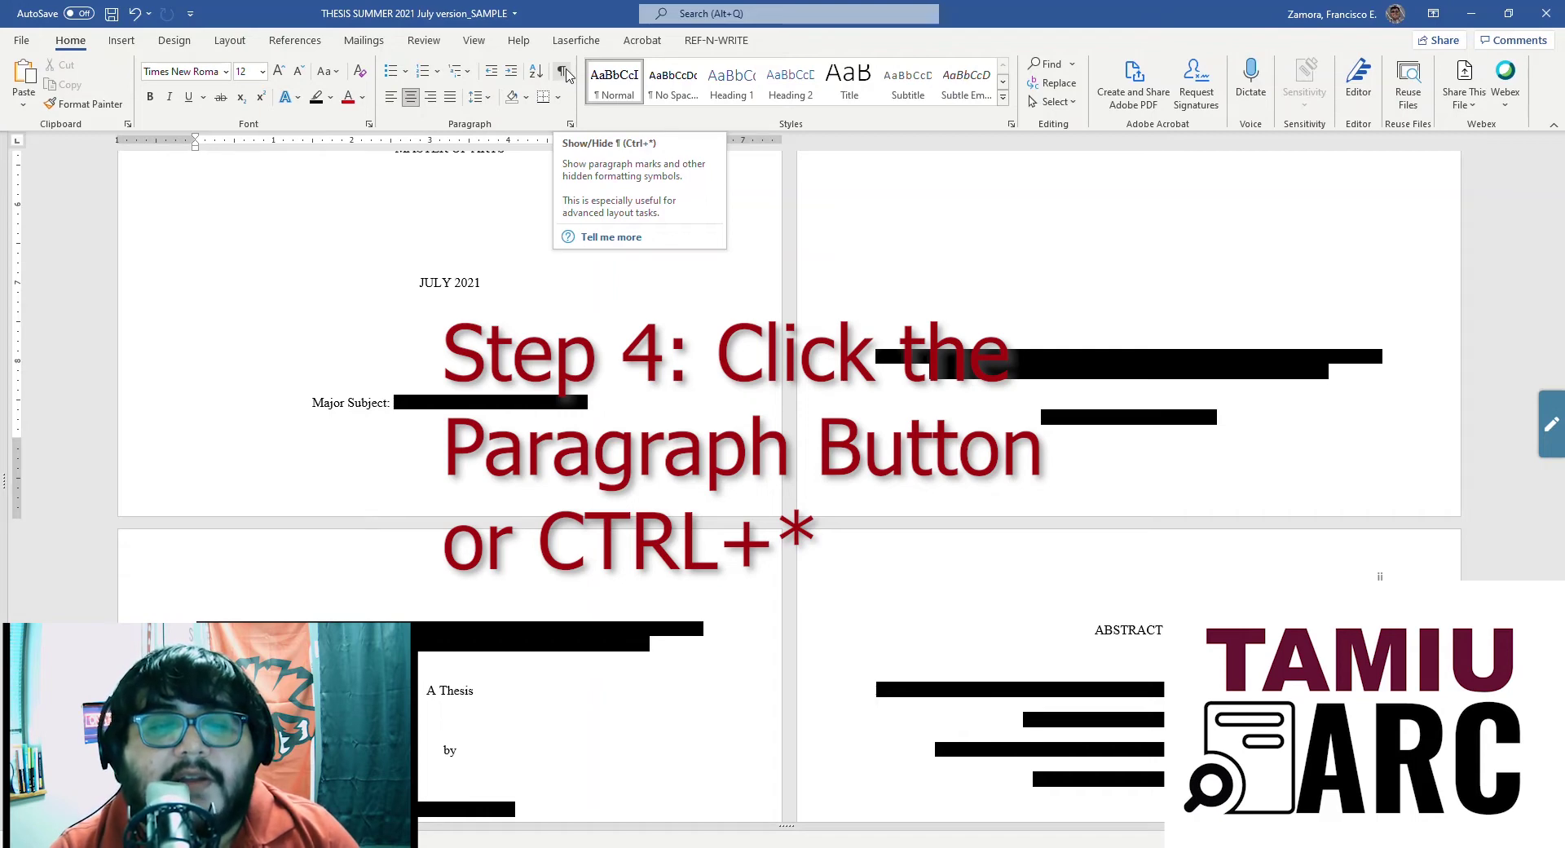
pyautogui.click(562, 73)
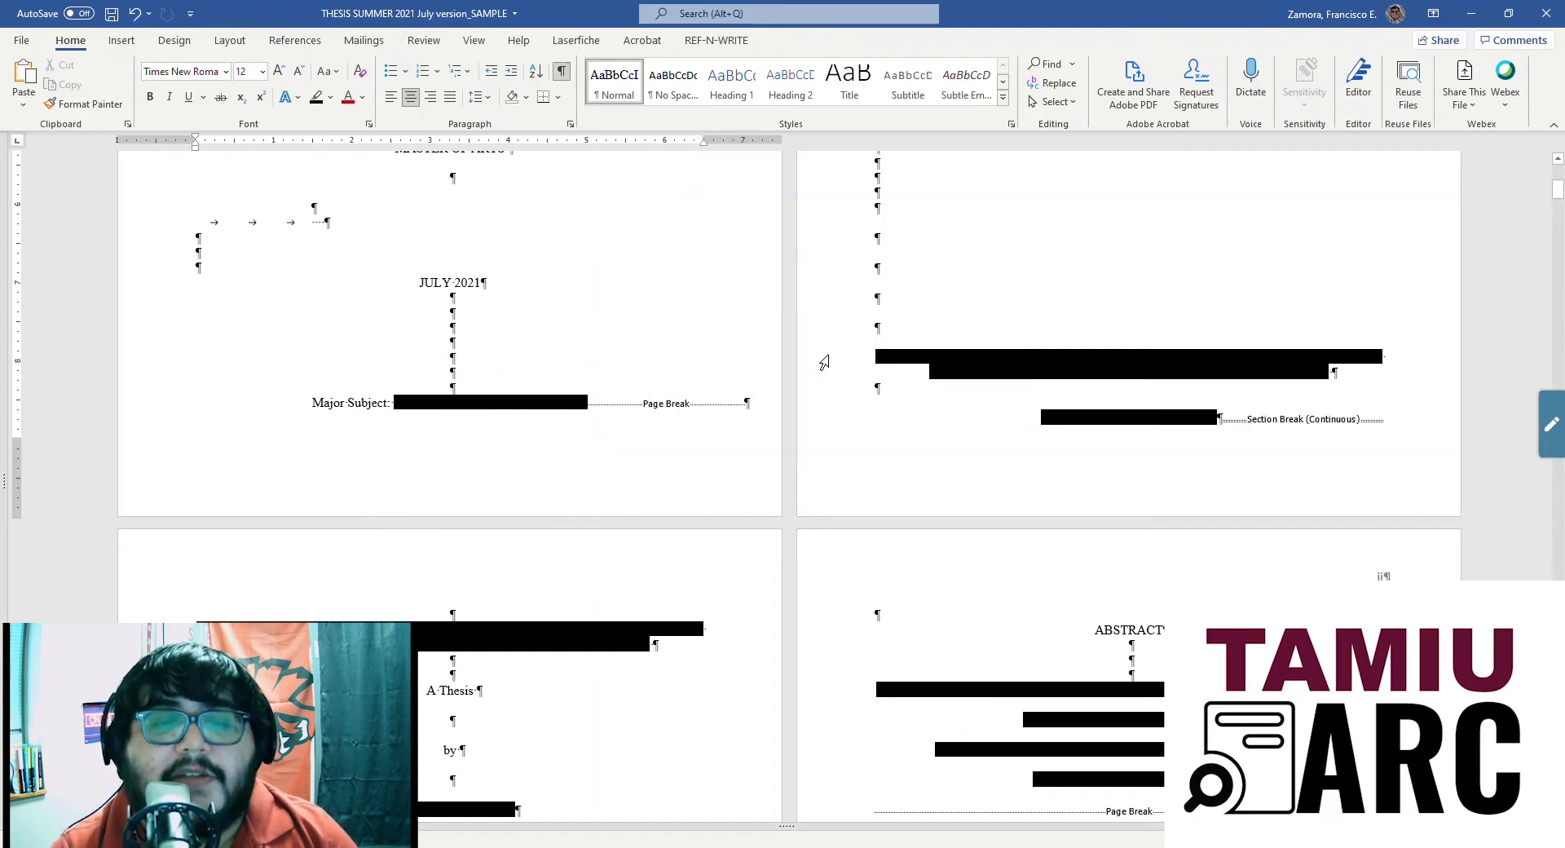
pyautogui.scroll(2, 819, 338)
pyautogui.scroll(1, 817, 334)
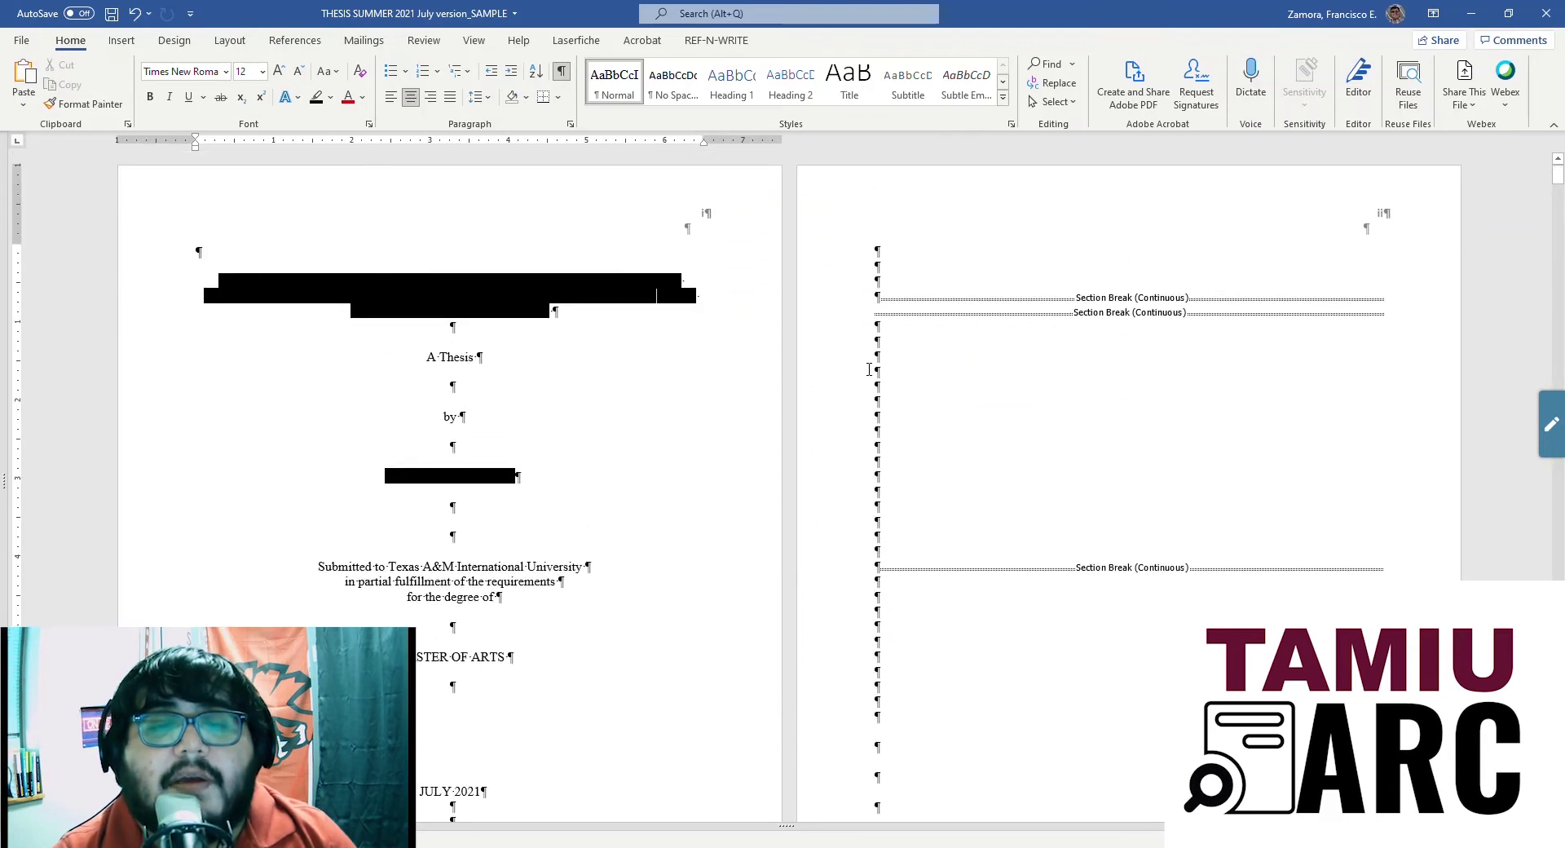
pyautogui.scroll(-3, 847, 359)
pyautogui.scroll(-3, 880, 368)
pyautogui.scroll(-3, 896, 367)
pyautogui.scroll(2, 937, 365)
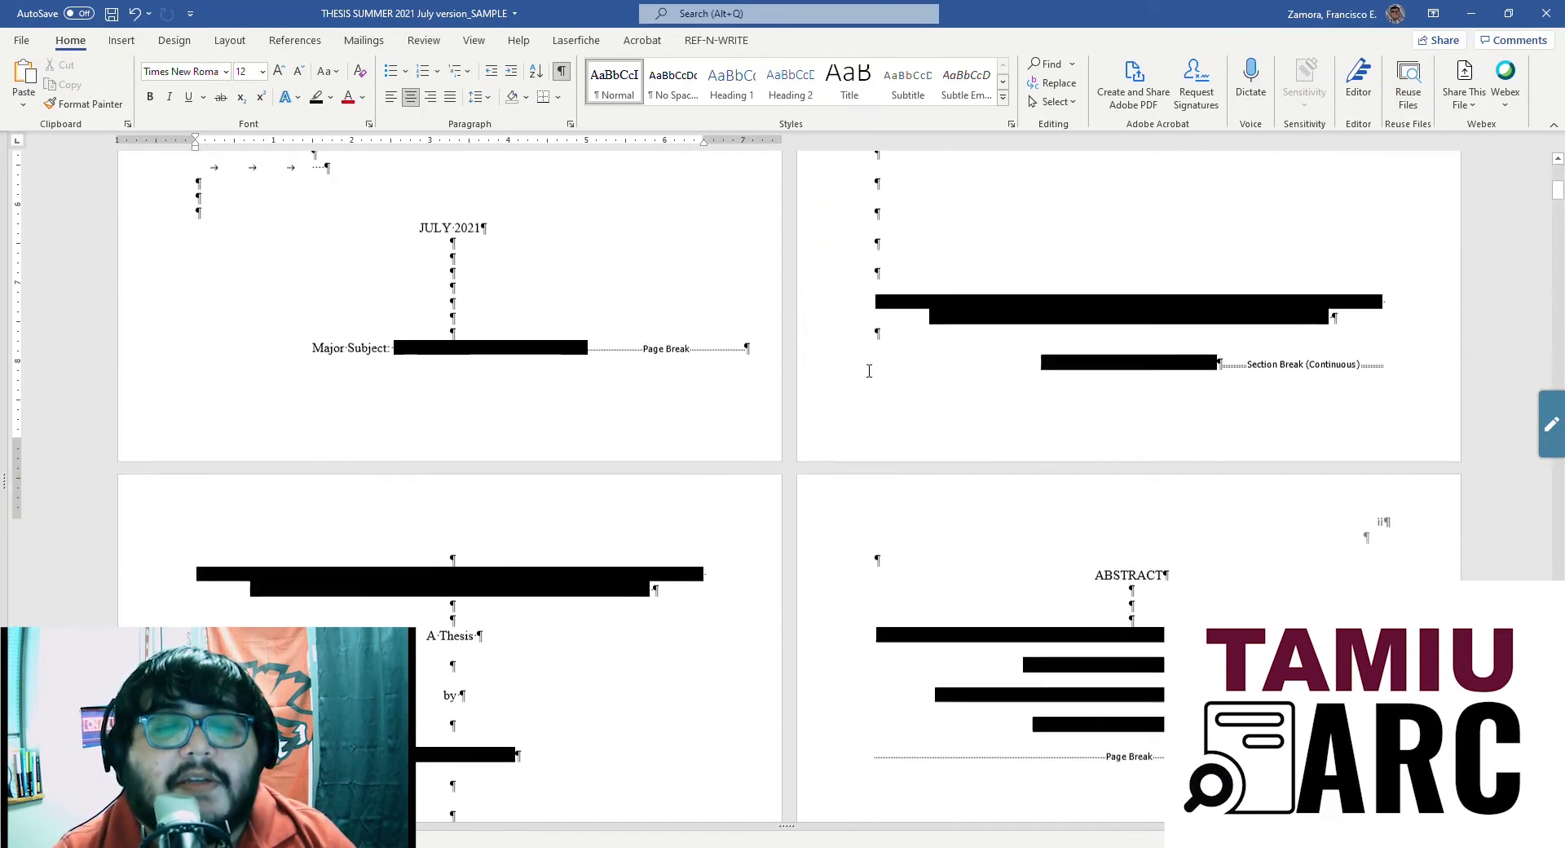
pyautogui.scroll(3, 970, 361)
pyautogui.scroll(6, 973, 362)
pyautogui.click(874, 305)
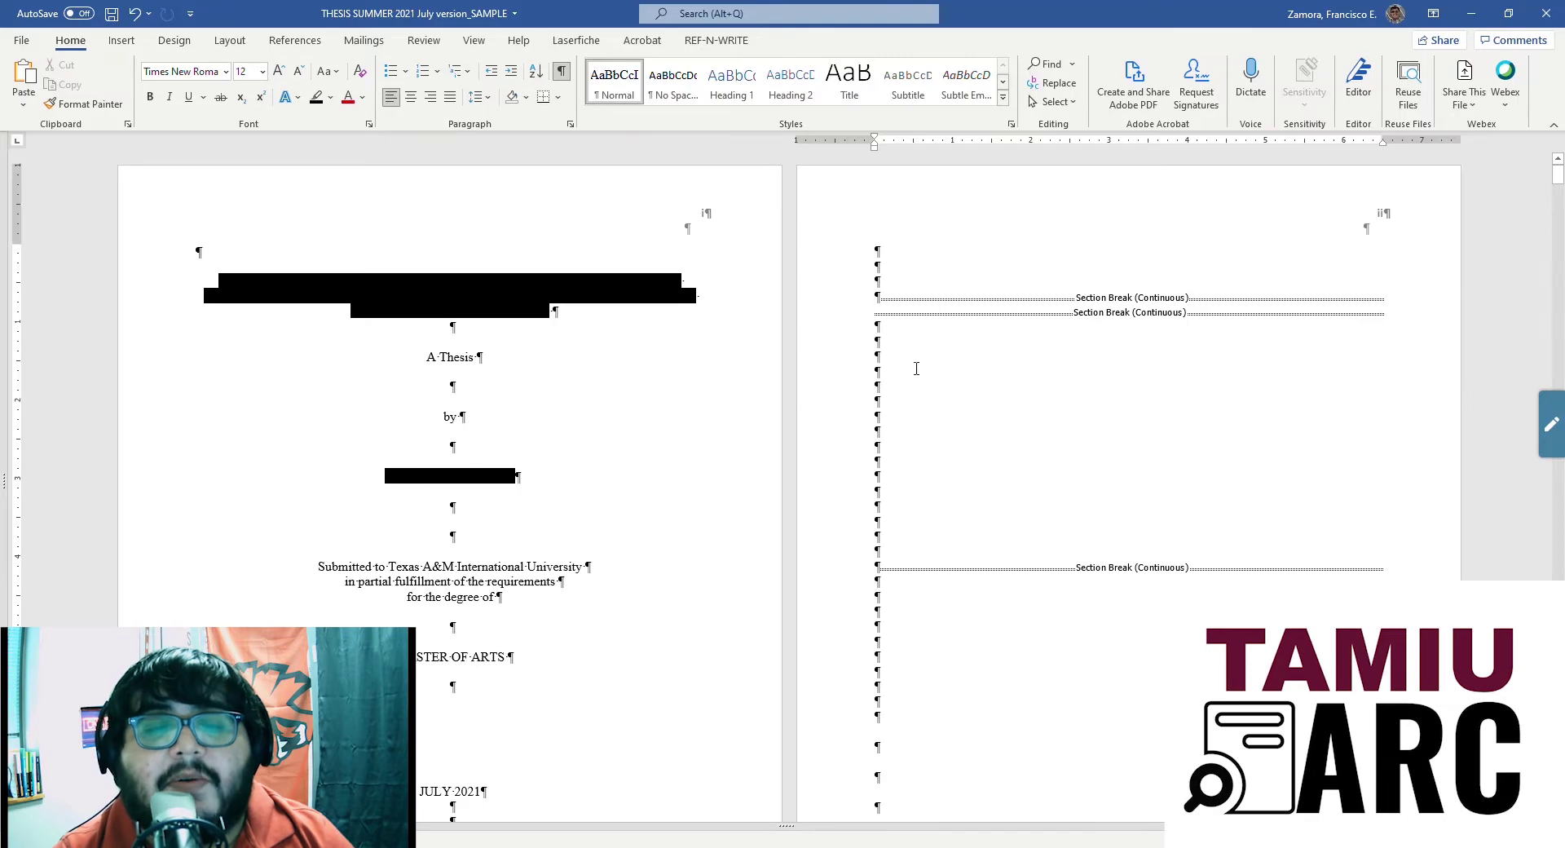
pyautogui.hotkey('ctrl', 'z')
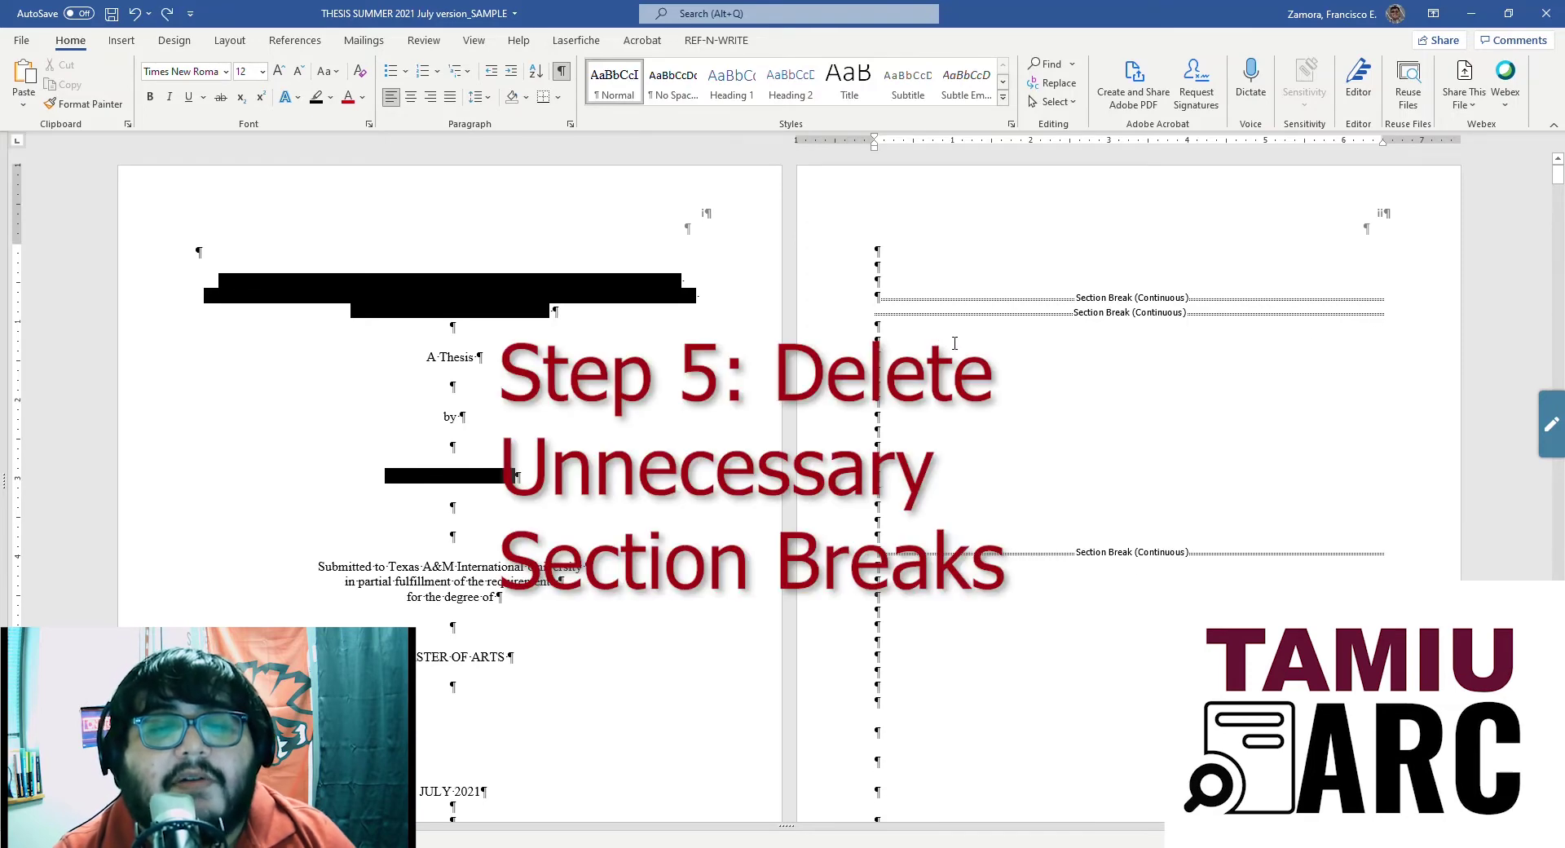
# Delete the extra section breaks and empty paragraph on the blank front page.
pyautogui.press('Delete')
pyautogui.press('Delete')
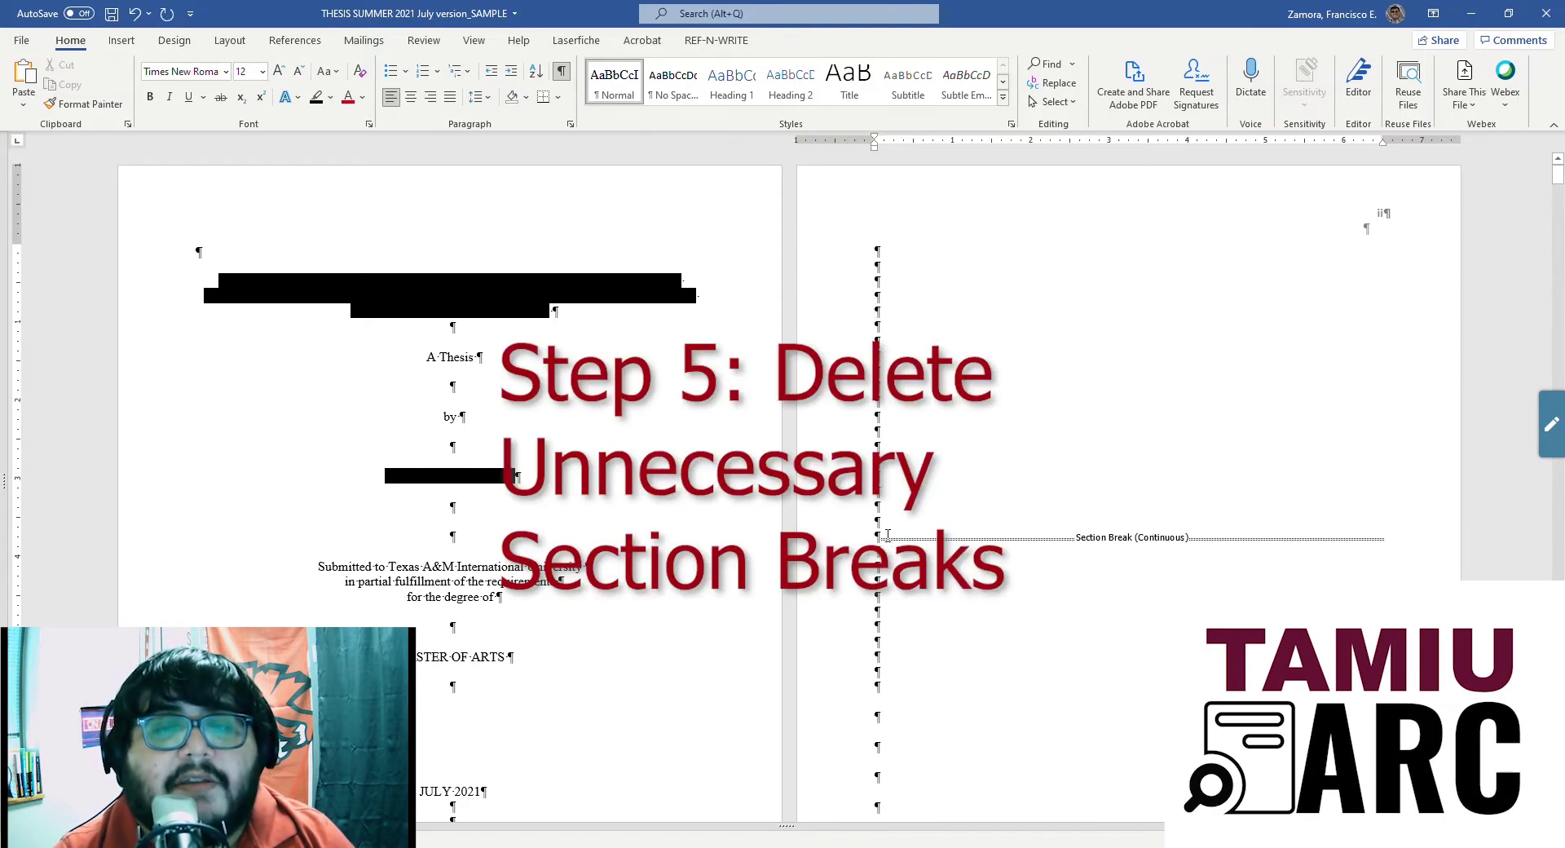
pyautogui.doubleClick(876, 538)
pyautogui.press('Delete')
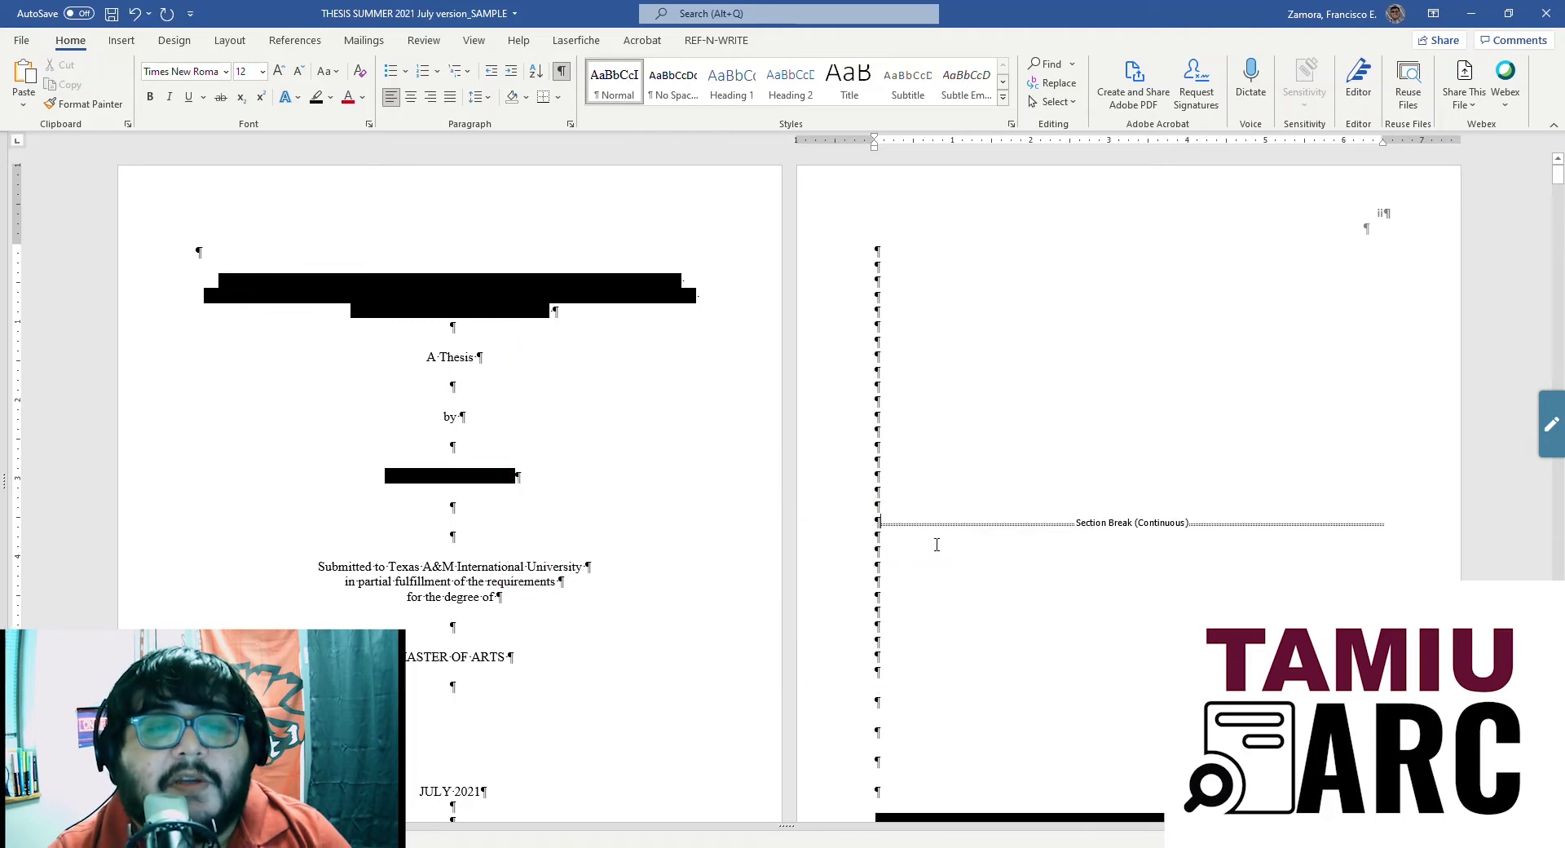
pyautogui.press('Delete')
# Delete the continuous section break after the centred line.
pyautogui.scroll(-3, 938, 532)
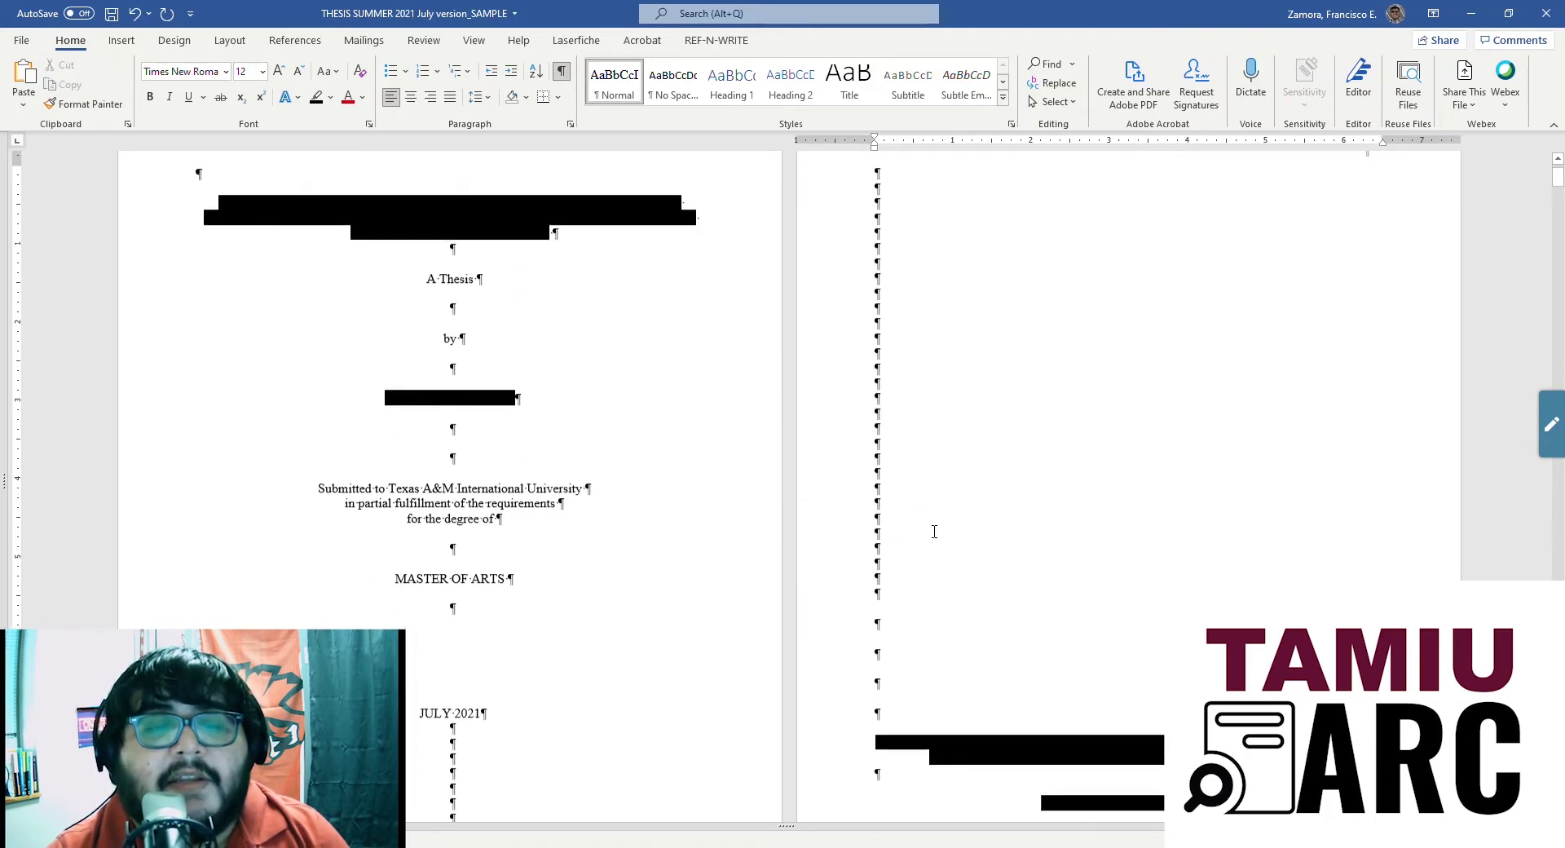
pyautogui.scroll(-2, 934, 530)
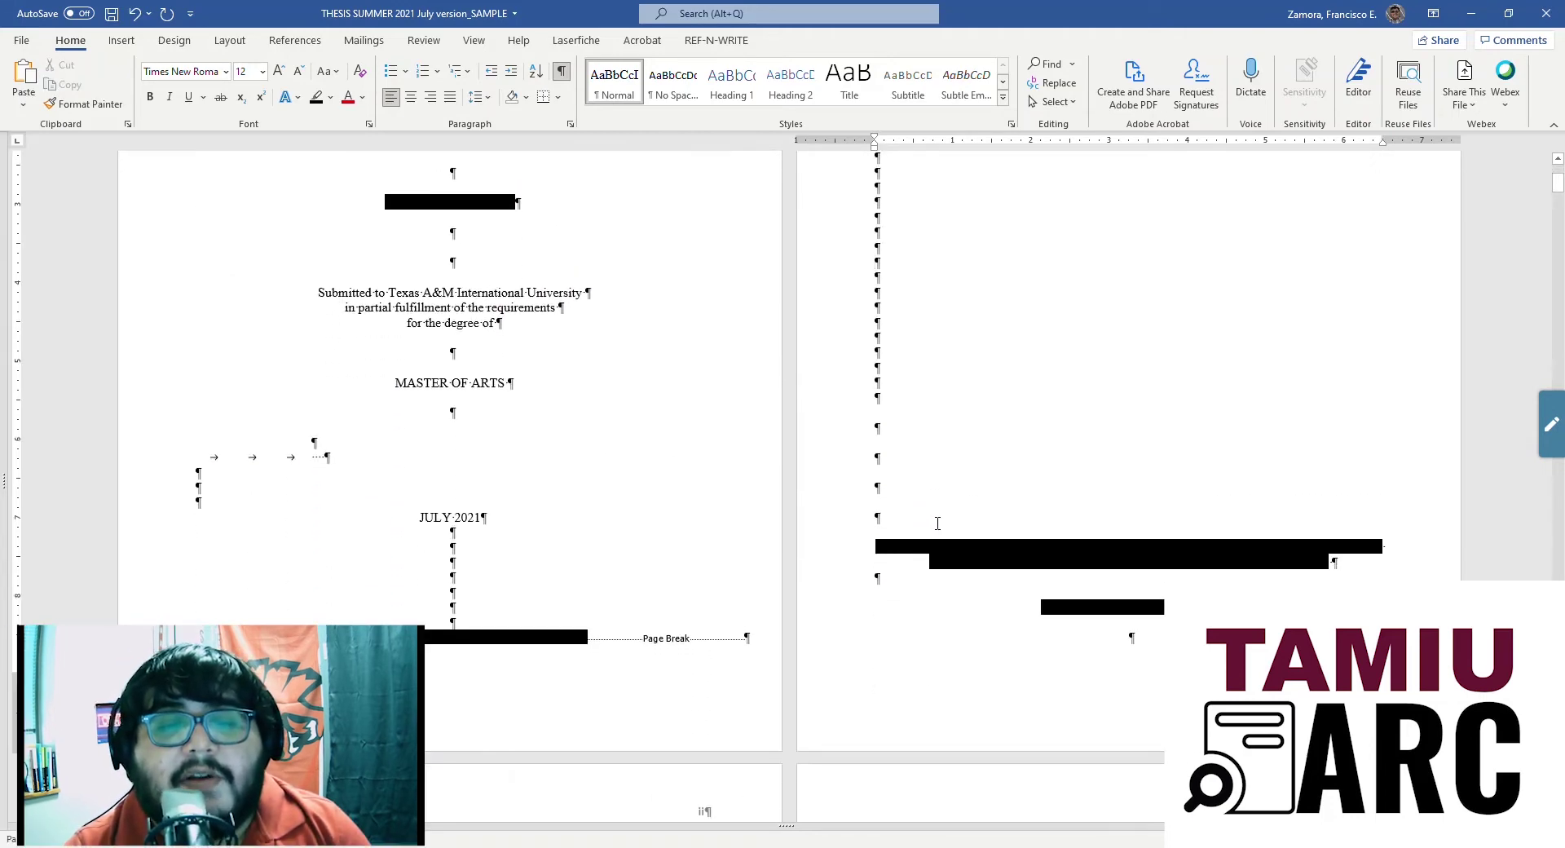
pyautogui.scroll(-2, 937, 523)
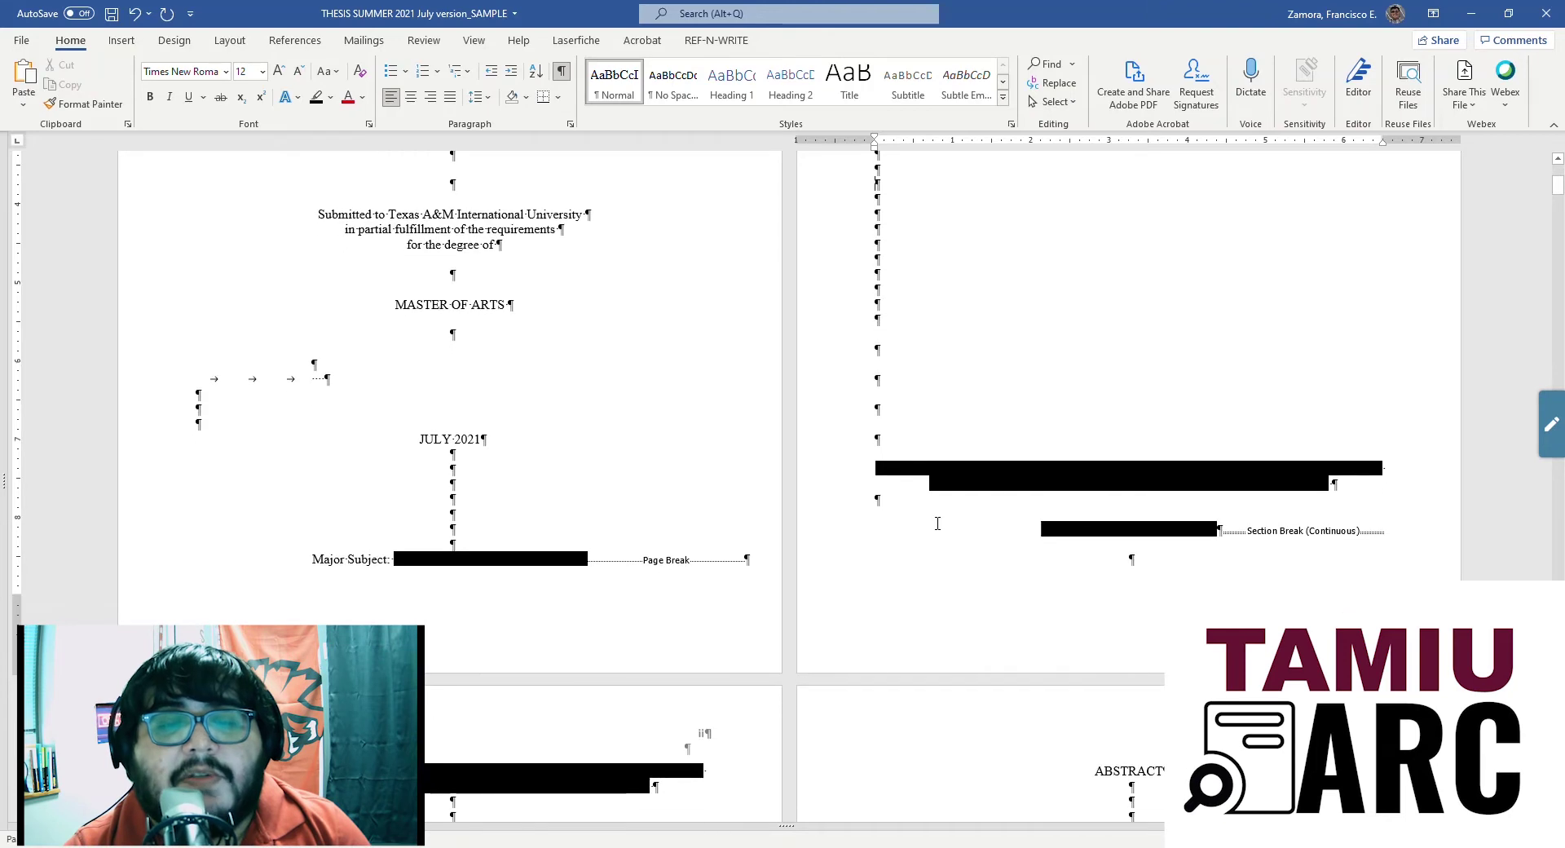
pyautogui.click(1220, 530)
pyautogui.press('Delete')
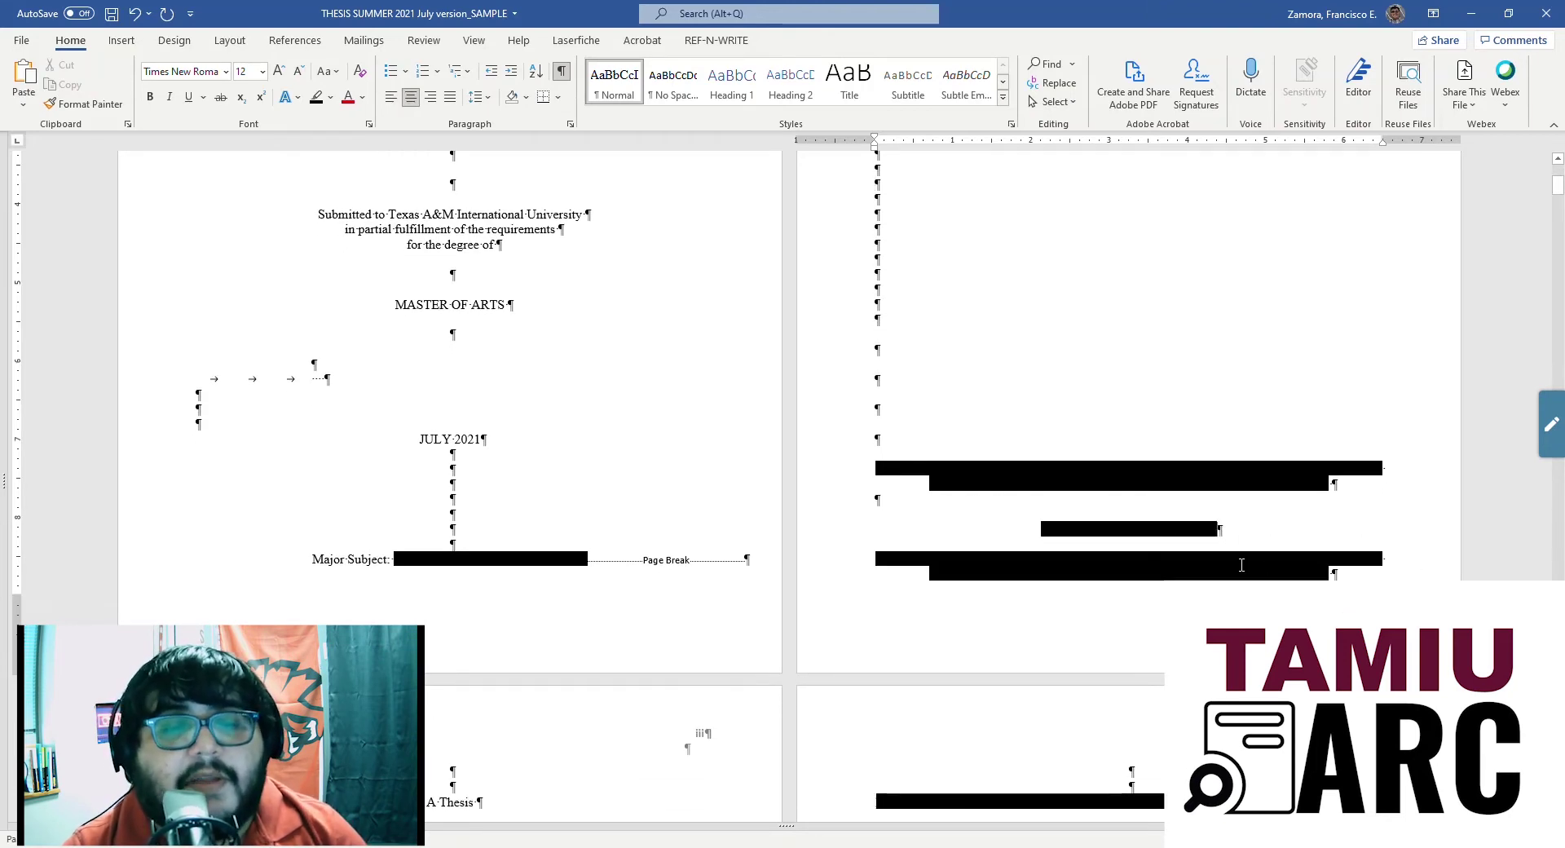
# Review the front pages and hide the formatting marks.
pyautogui.scroll(-2, 1236, 561)
pyautogui.scroll(-1, 1236, 560)
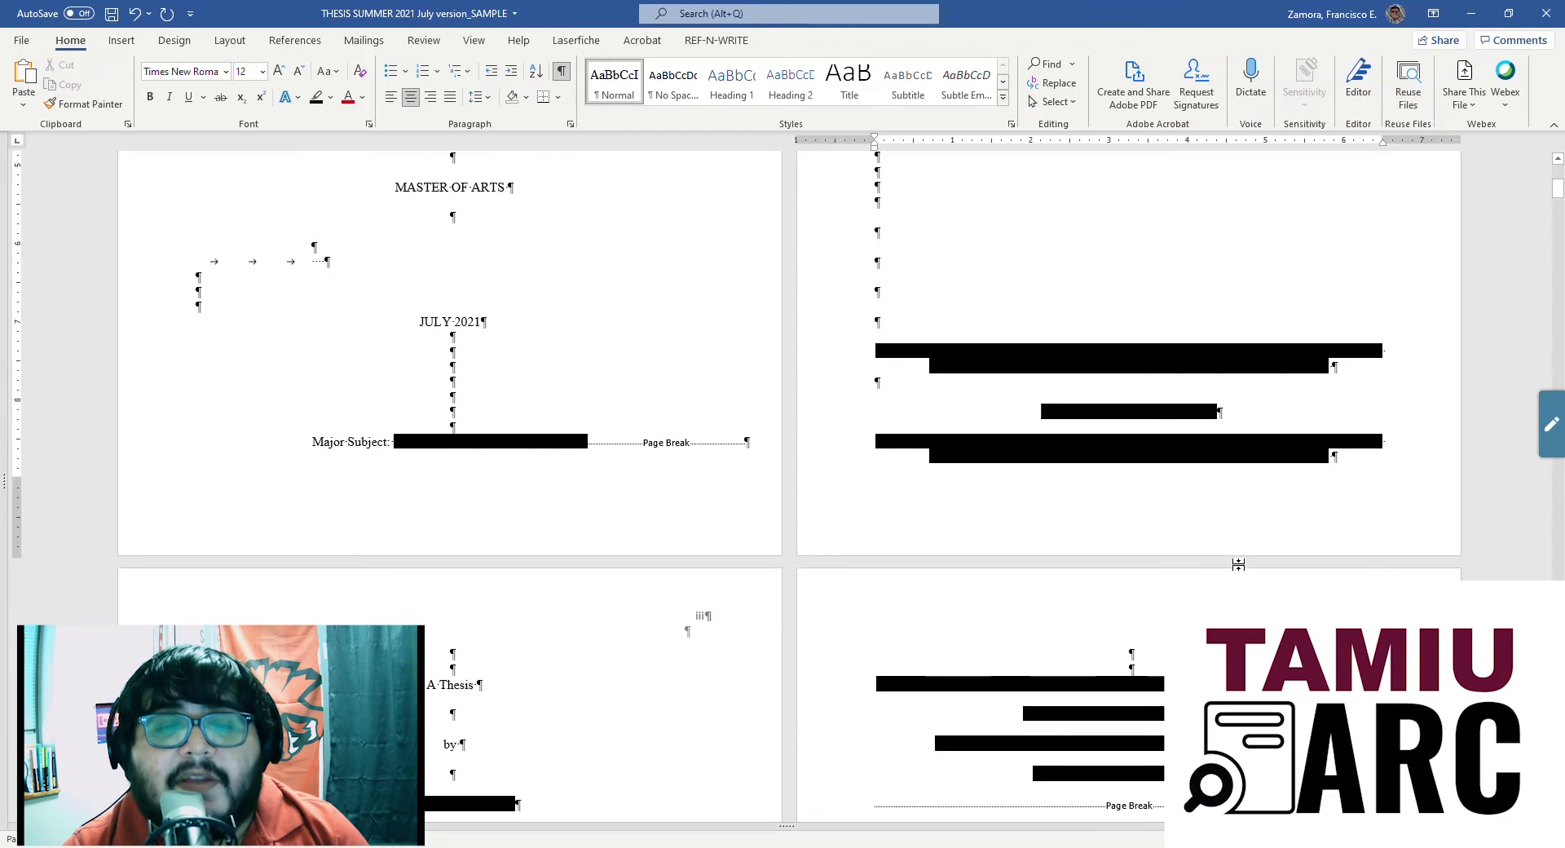
pyautogui.scroll(-5, 1214, 489)
pyautogui.scroll(2, 1202, 431)
pyautogui.scroll(-2, 820, 447)
pyautogui.scroll(-3, 823, 449)
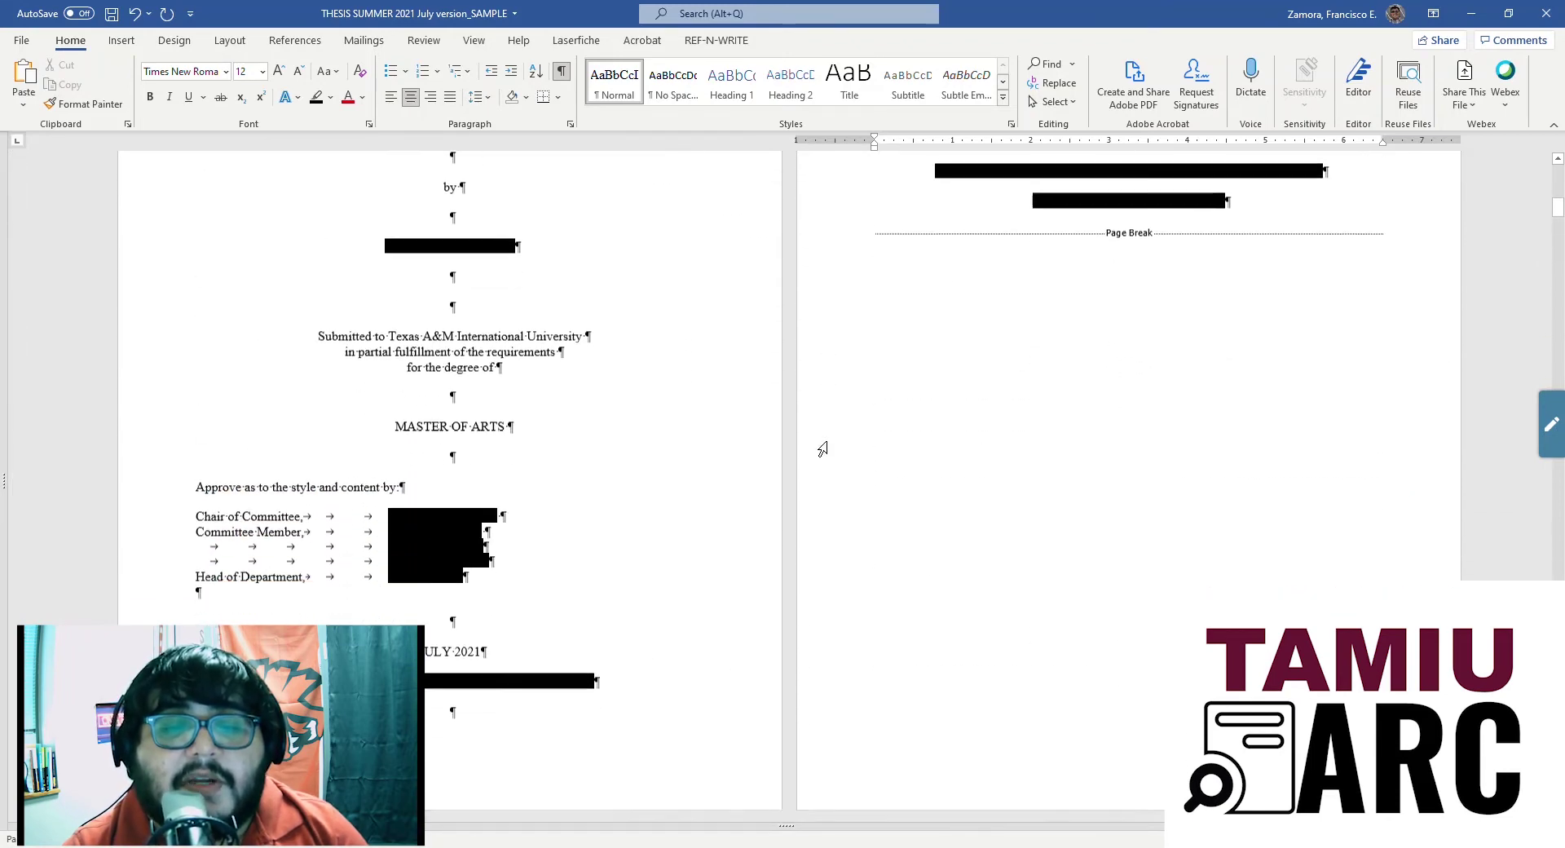
pyautogui.scroll(5, 822, 449)
pyautogui.scroll(4, 820, 446)
pyautogui.scroll(6, 821, 446)
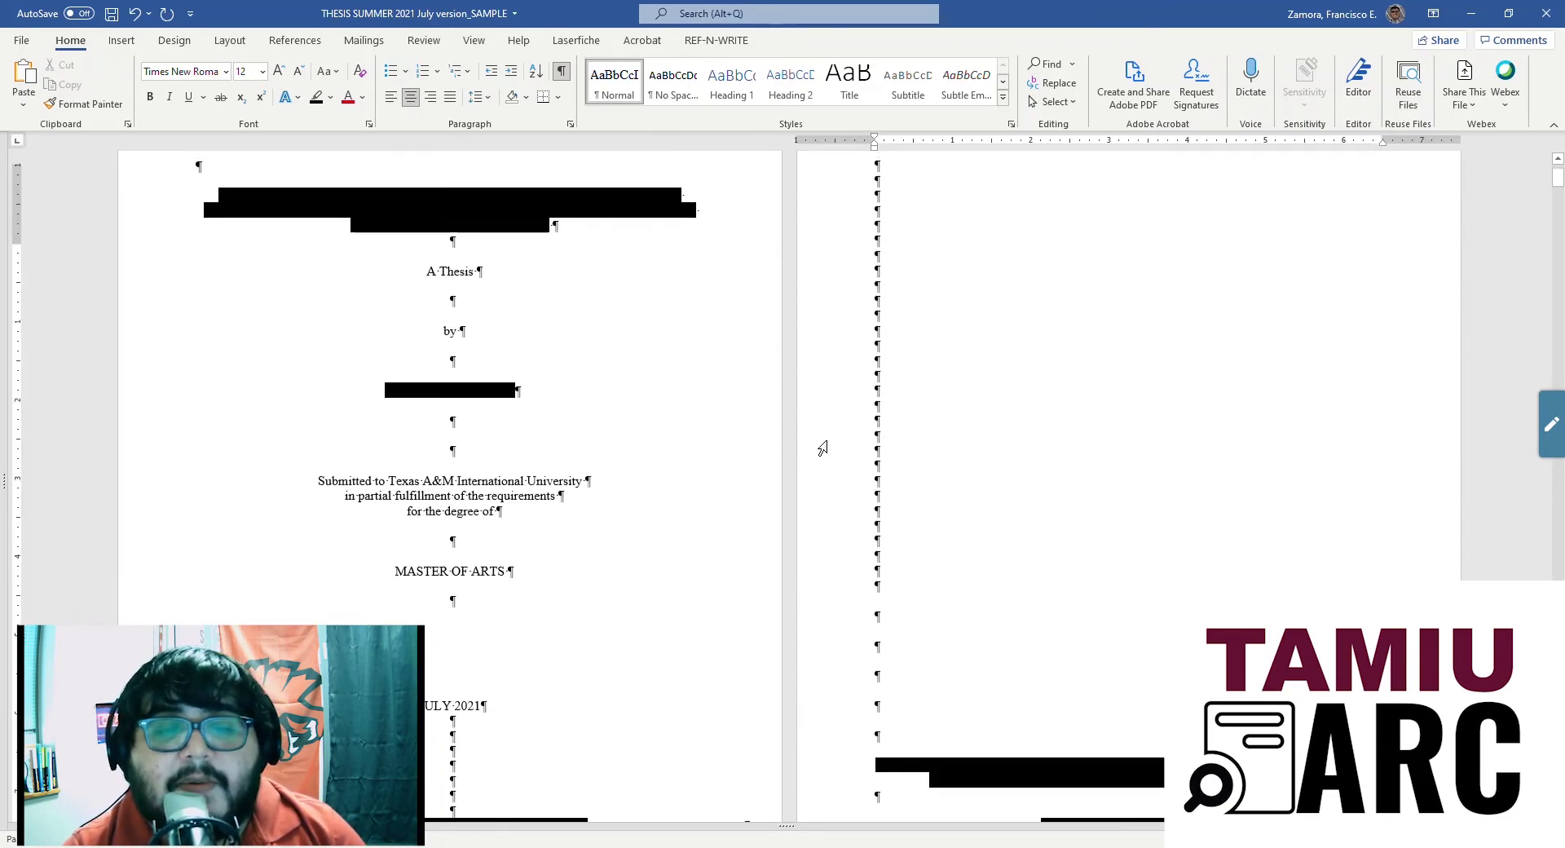
pyautogui.click(562, 70)
# Check the page numbers in the front-page headers, then close header editing.
pyautogui.doubleClick(548, 222)
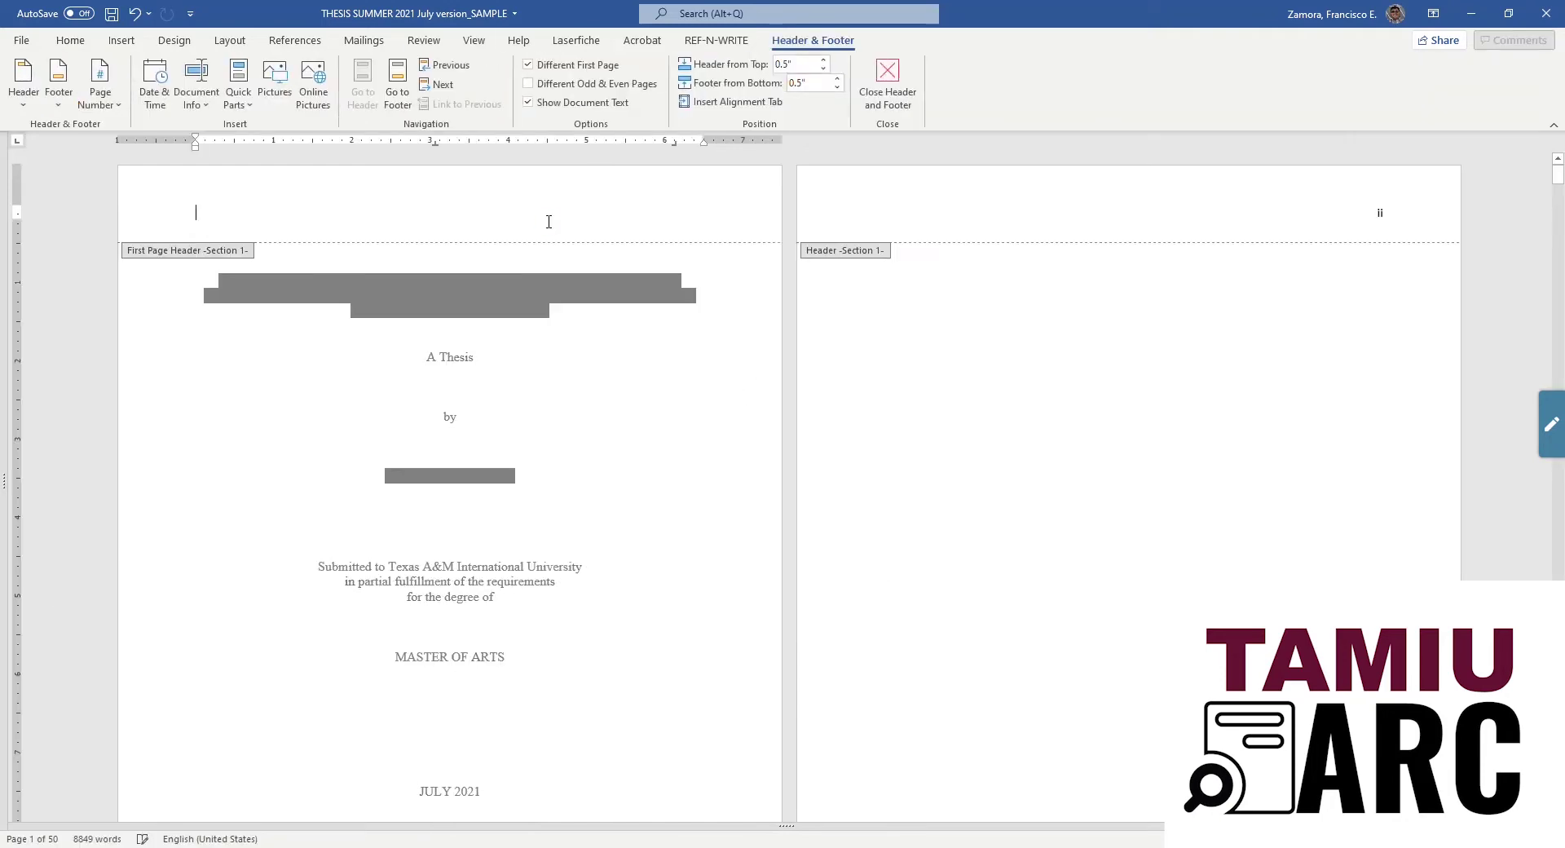
pyautogui.scroll(-3, 1043, 323)
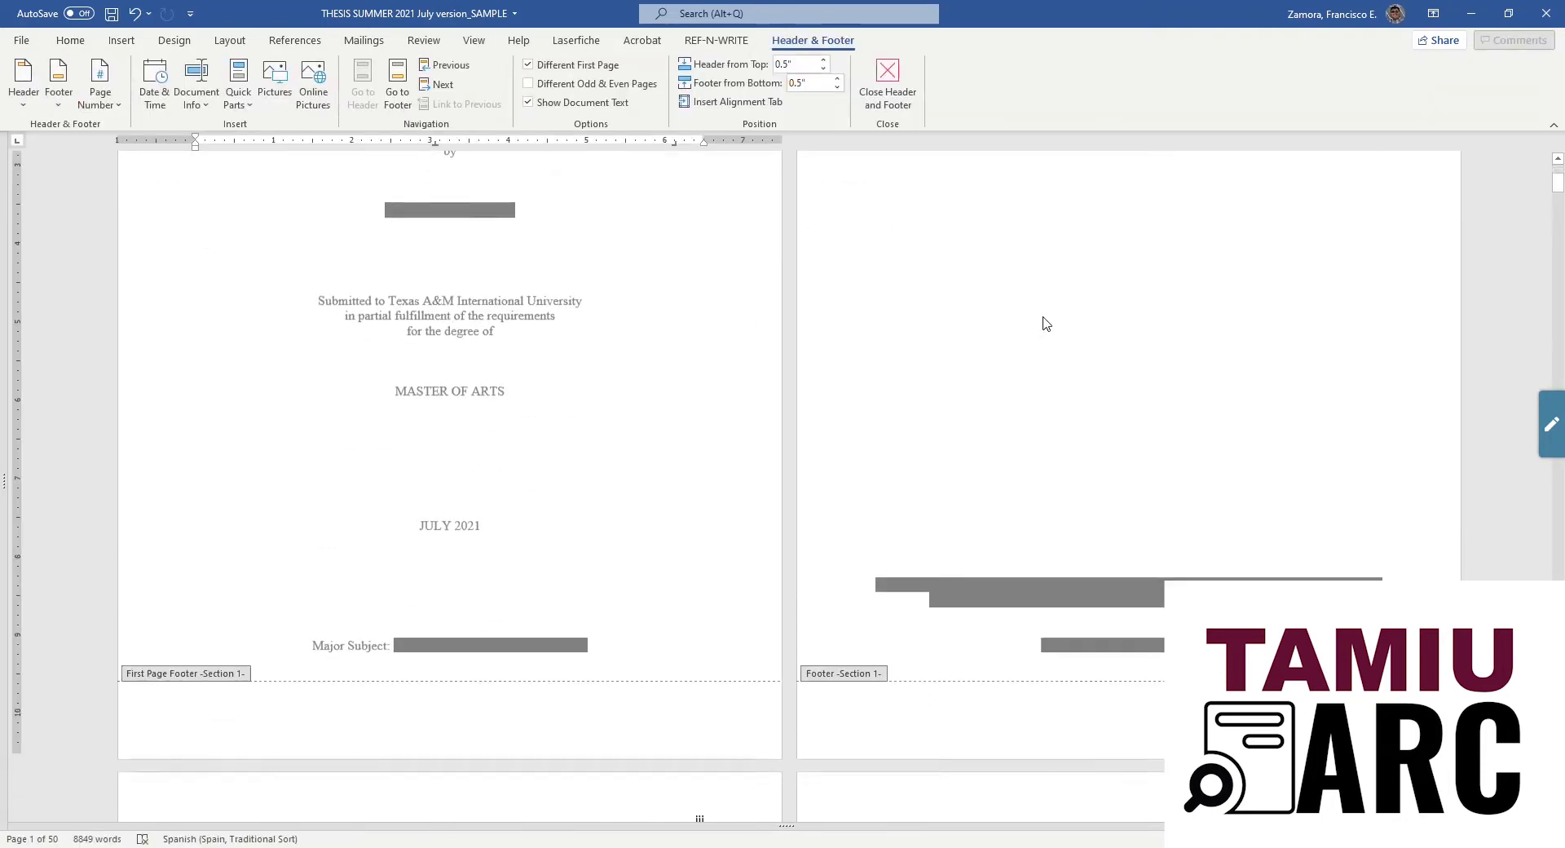
pyautogui.scroll(-2, 552, 614)
pyautogui.scroll(-1, 987, 636)
pyautogui.scroll(-1, 1019, 505)
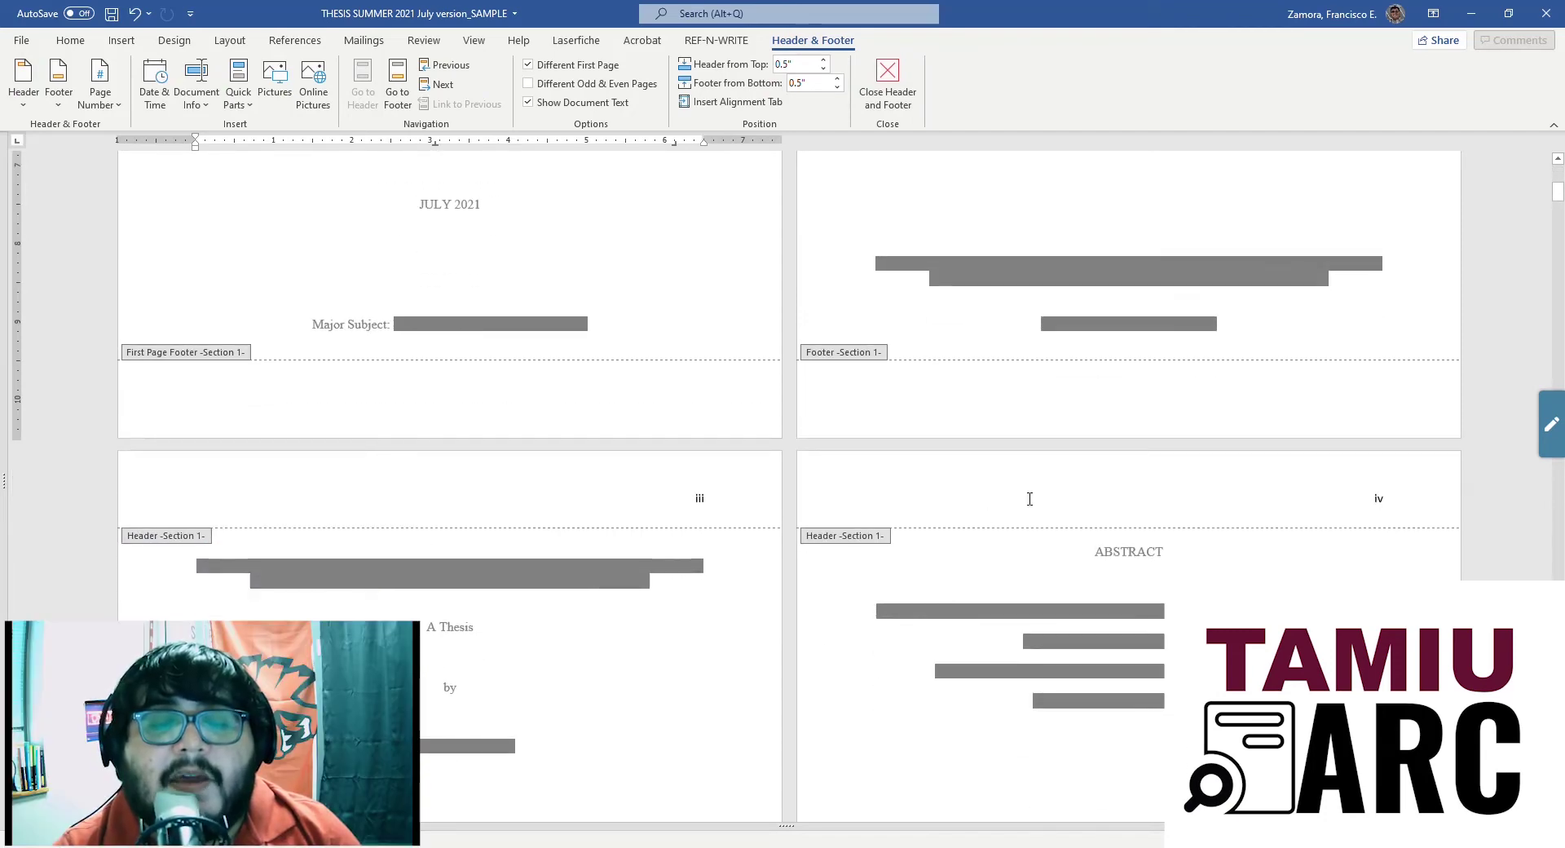
pyautogui.scroll(-5, 1092, 481)
pyautogui.scroll(-3, 253, 513)
pyautogui.scroll(-1, 248, 517)
pyautogui.scroll(-1, 796, 610)
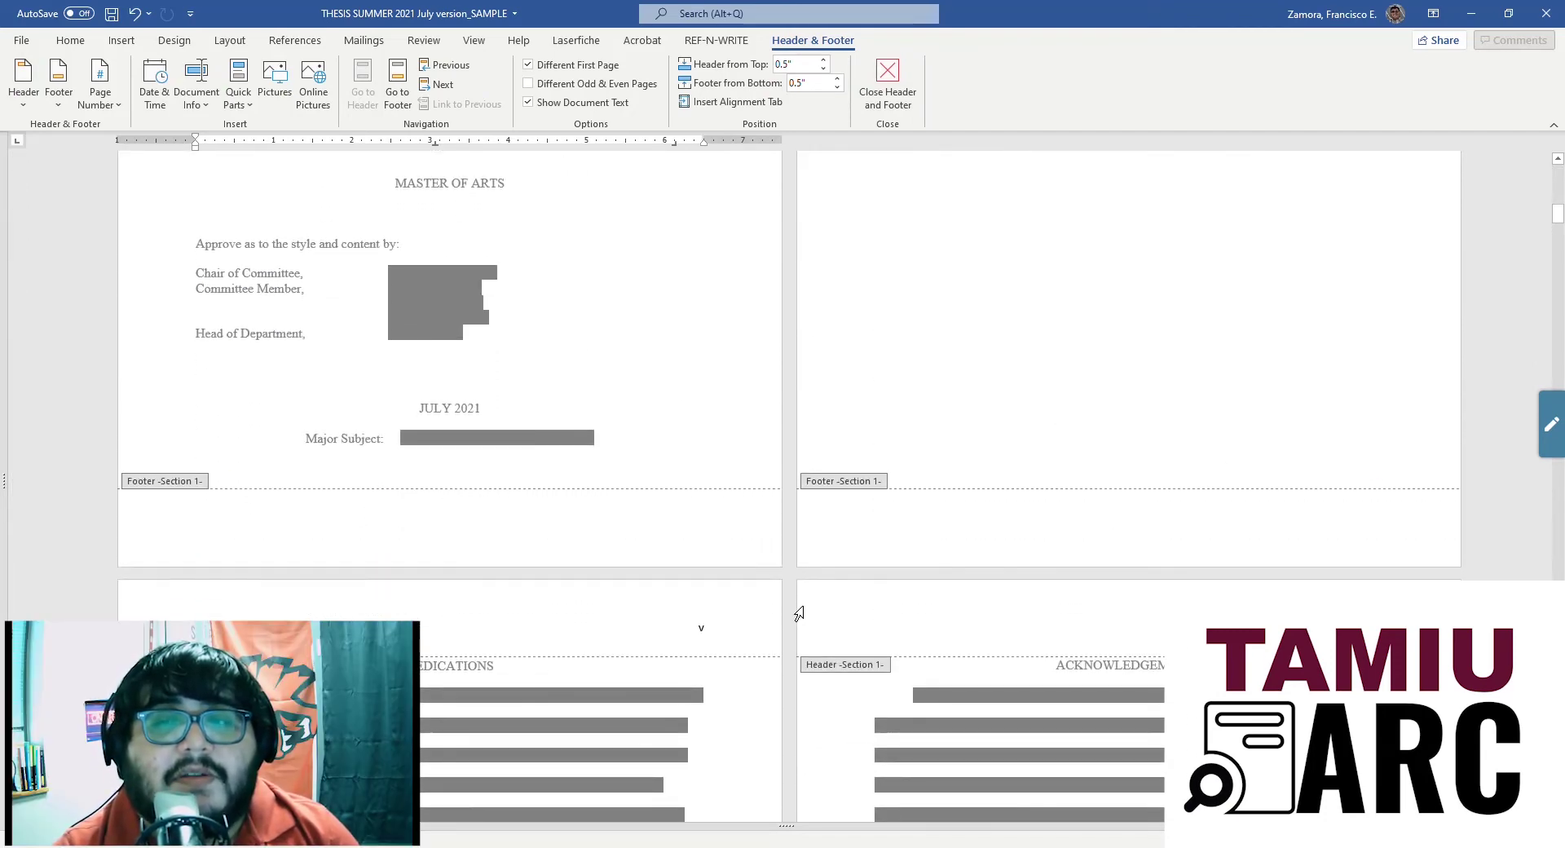
pyautogui.scroll(6, 820, 551)
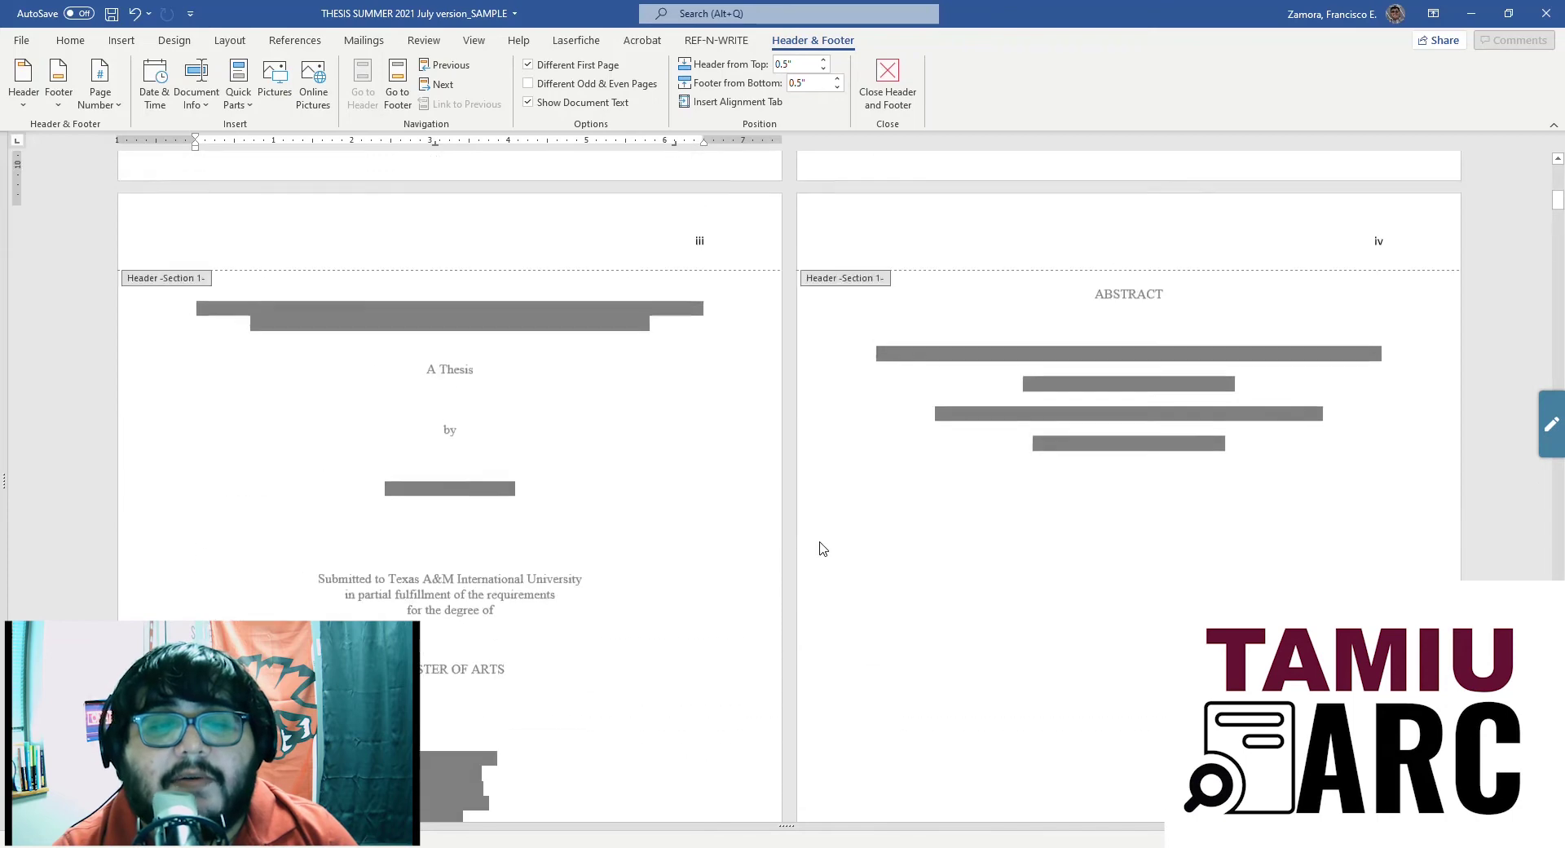
pyautogui.scroll(2, 825, 534)
pyautogui.doubleClick(824, 434)
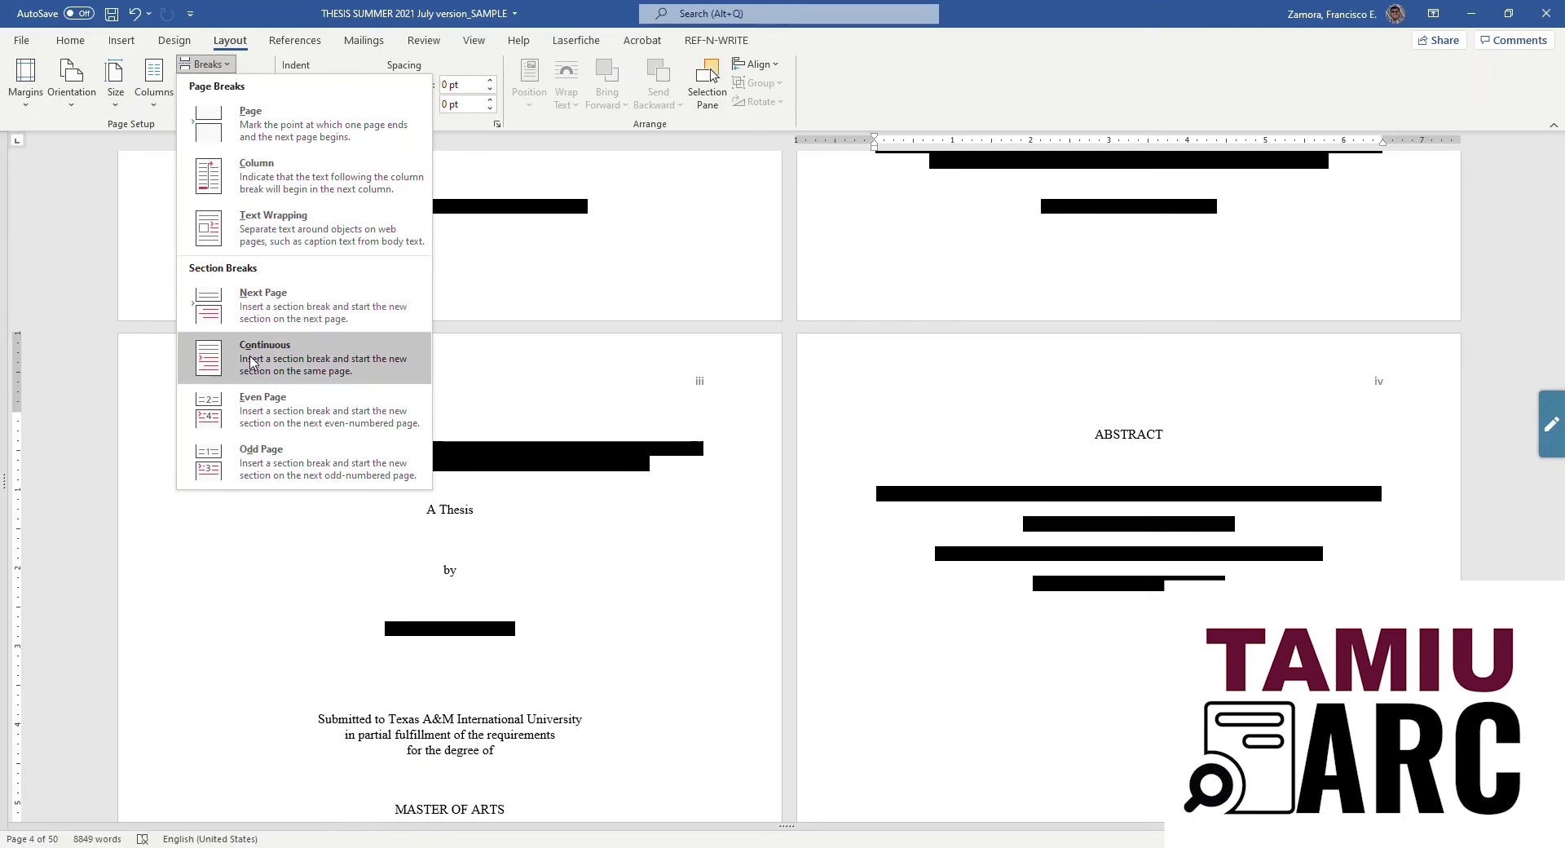
# Insert a continuous section break before ABSTRACT and show formatting marks to verify it.
pyautogui.click(251, 362)
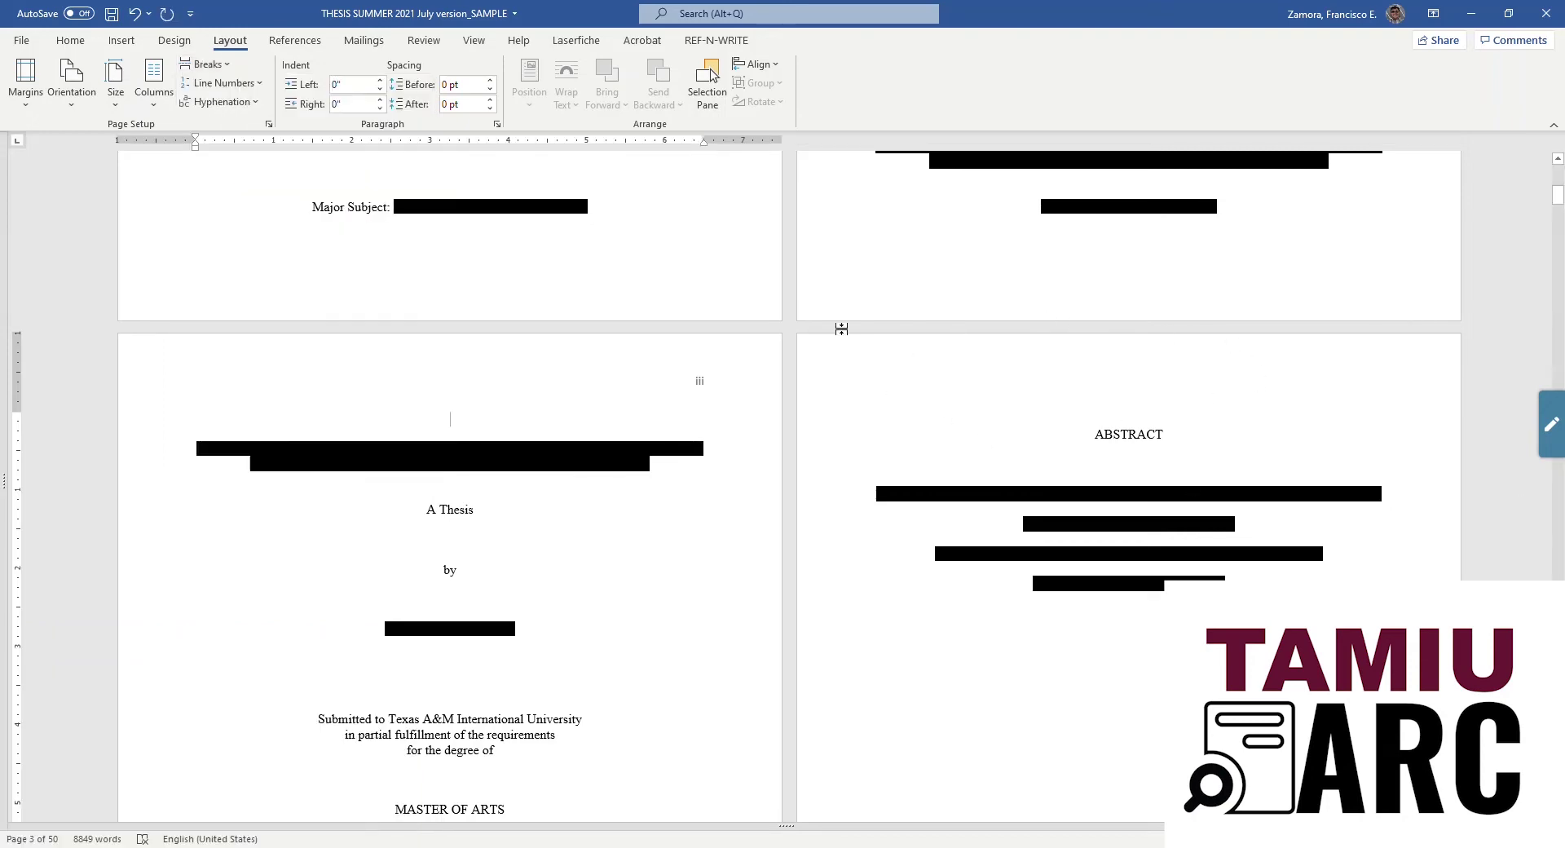
pyautogui.click(70, 40)
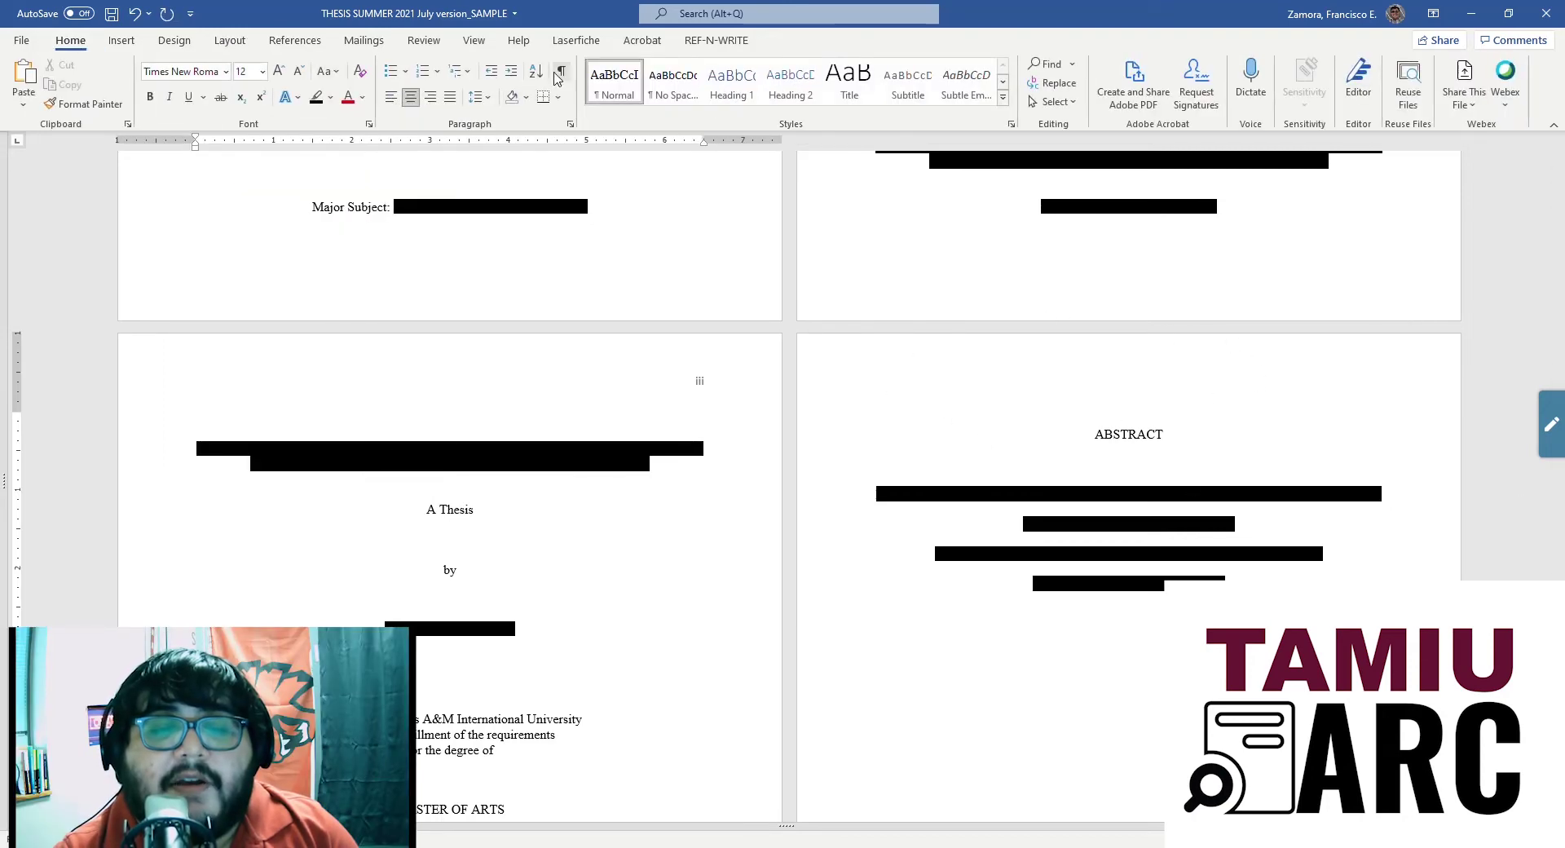
pyautogui.click(559, 72)
# Open the ABSTRACT page's header for editing.
pyautogui.scroll(-1, 1088, 490)
pyautogui.scroll(-5, 1087, 490)
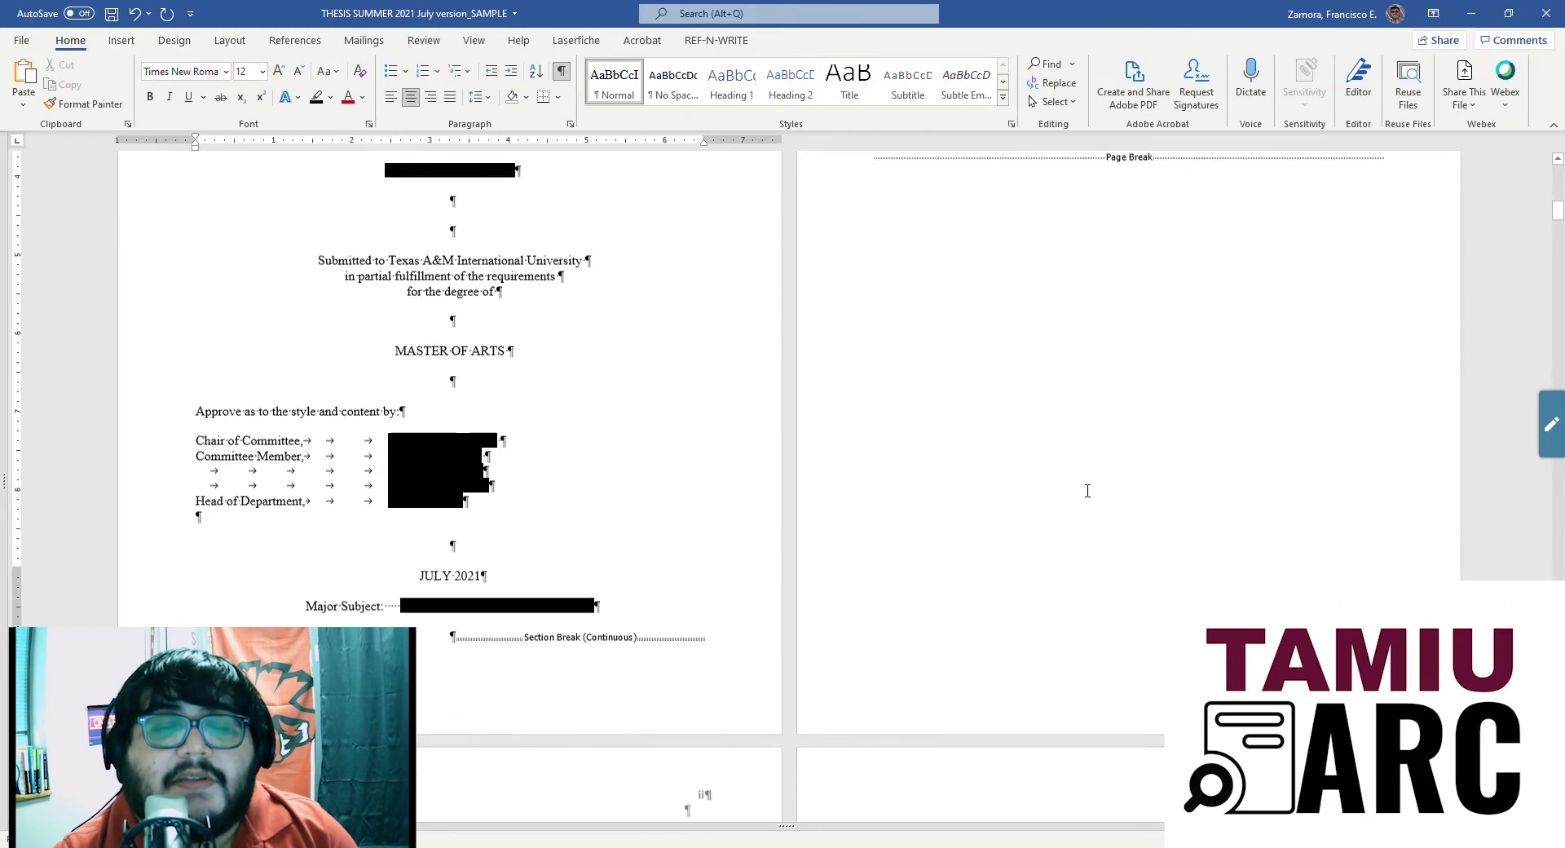
pyautogui.scroll(-1, 563, 581)
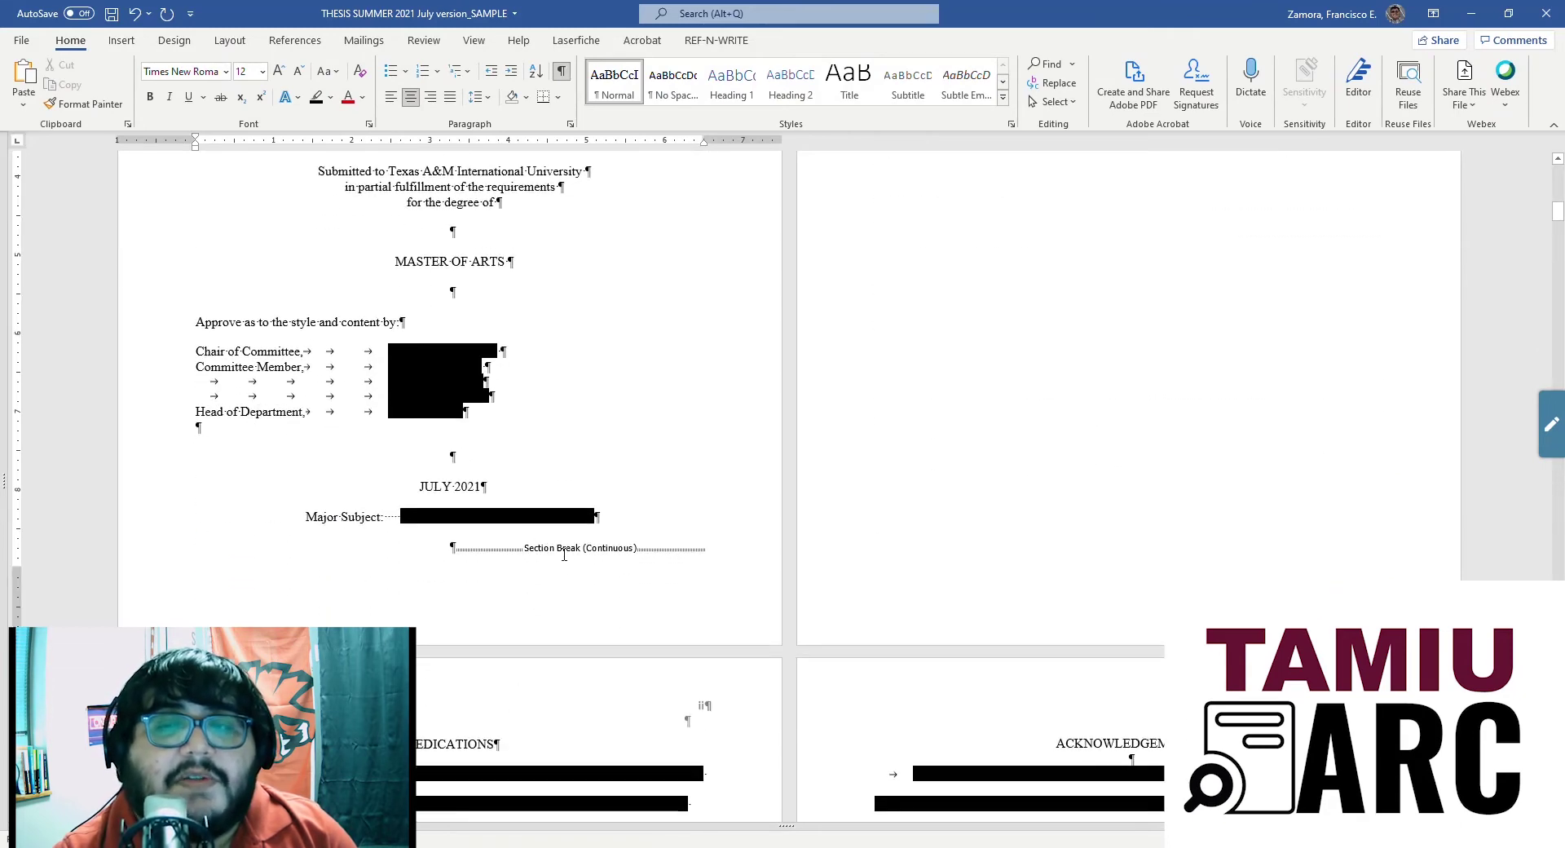
pyautogui.scroll(5, 589, 550)
pyautogui.doubleClick(905, 306)
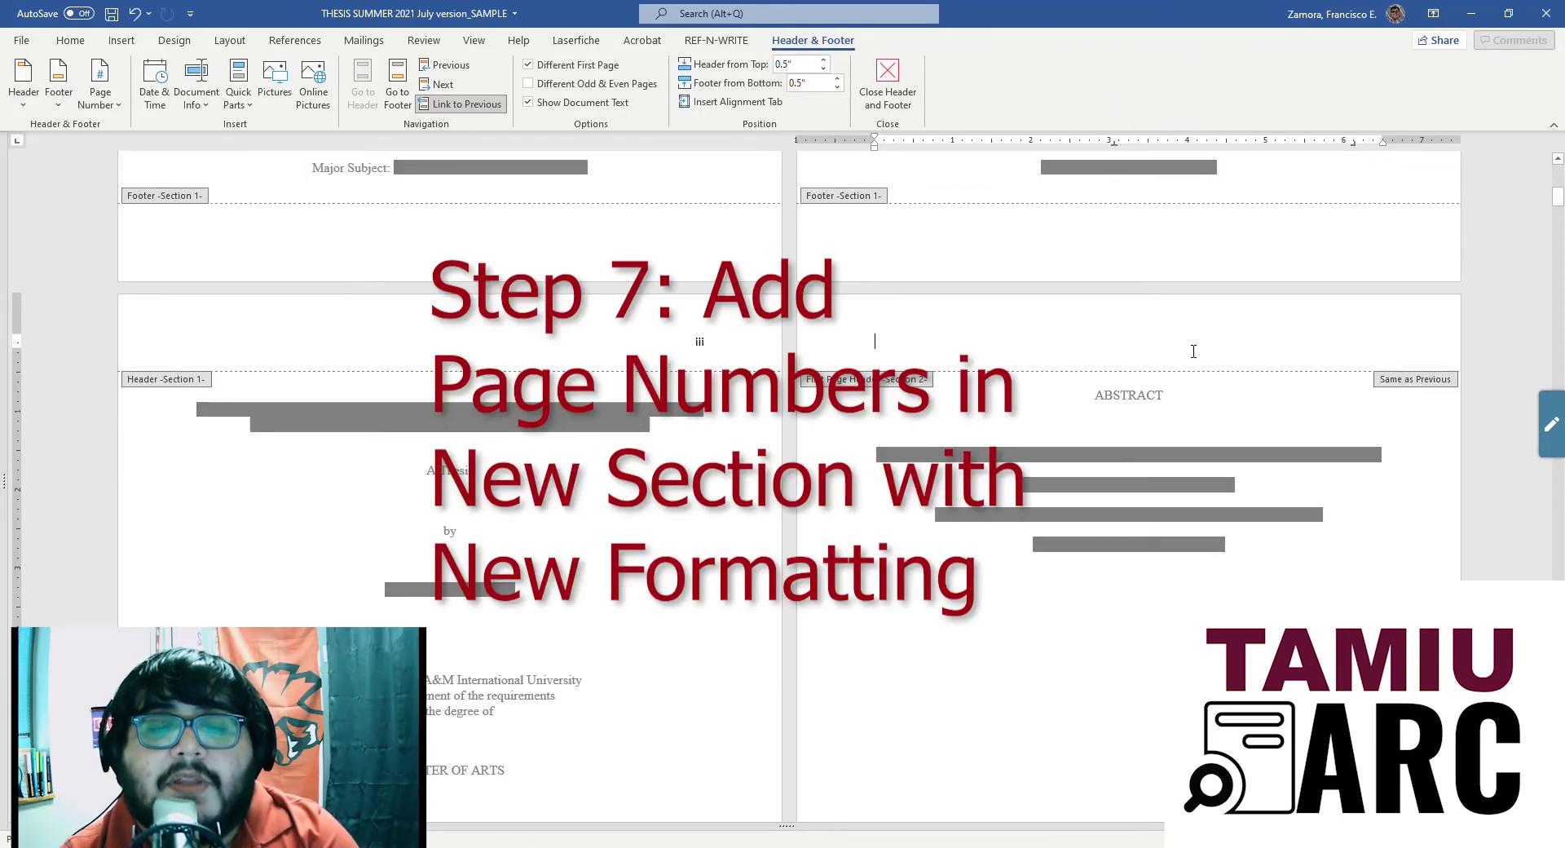
# Format section 2 page numbers as lowercase roman numerals starting at iv, then leave the header.
pyautogui.click(100, 91)
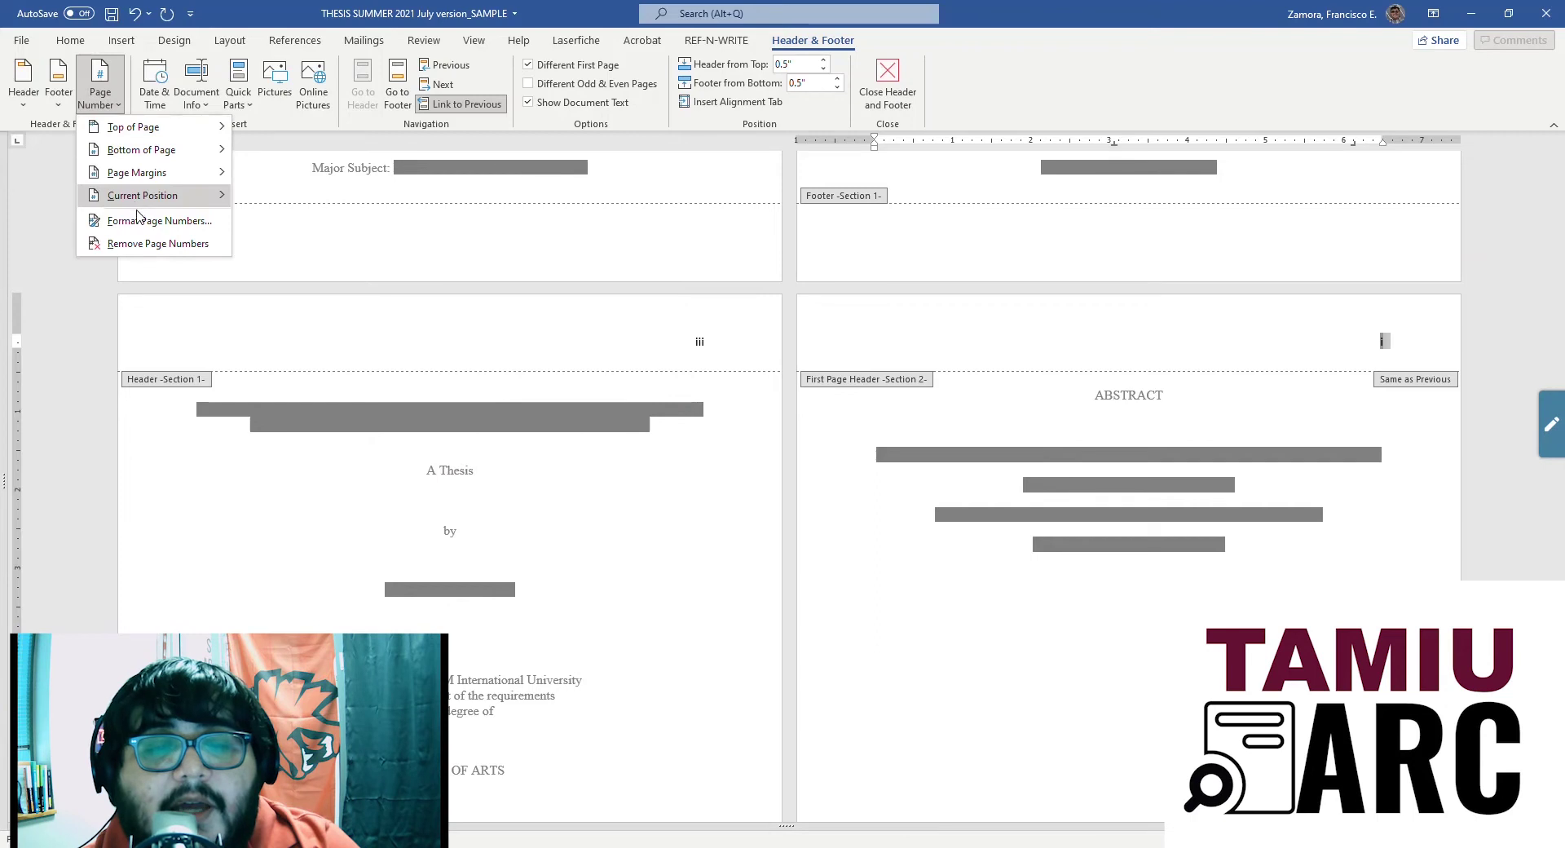
pyautogui.click(134, 218)
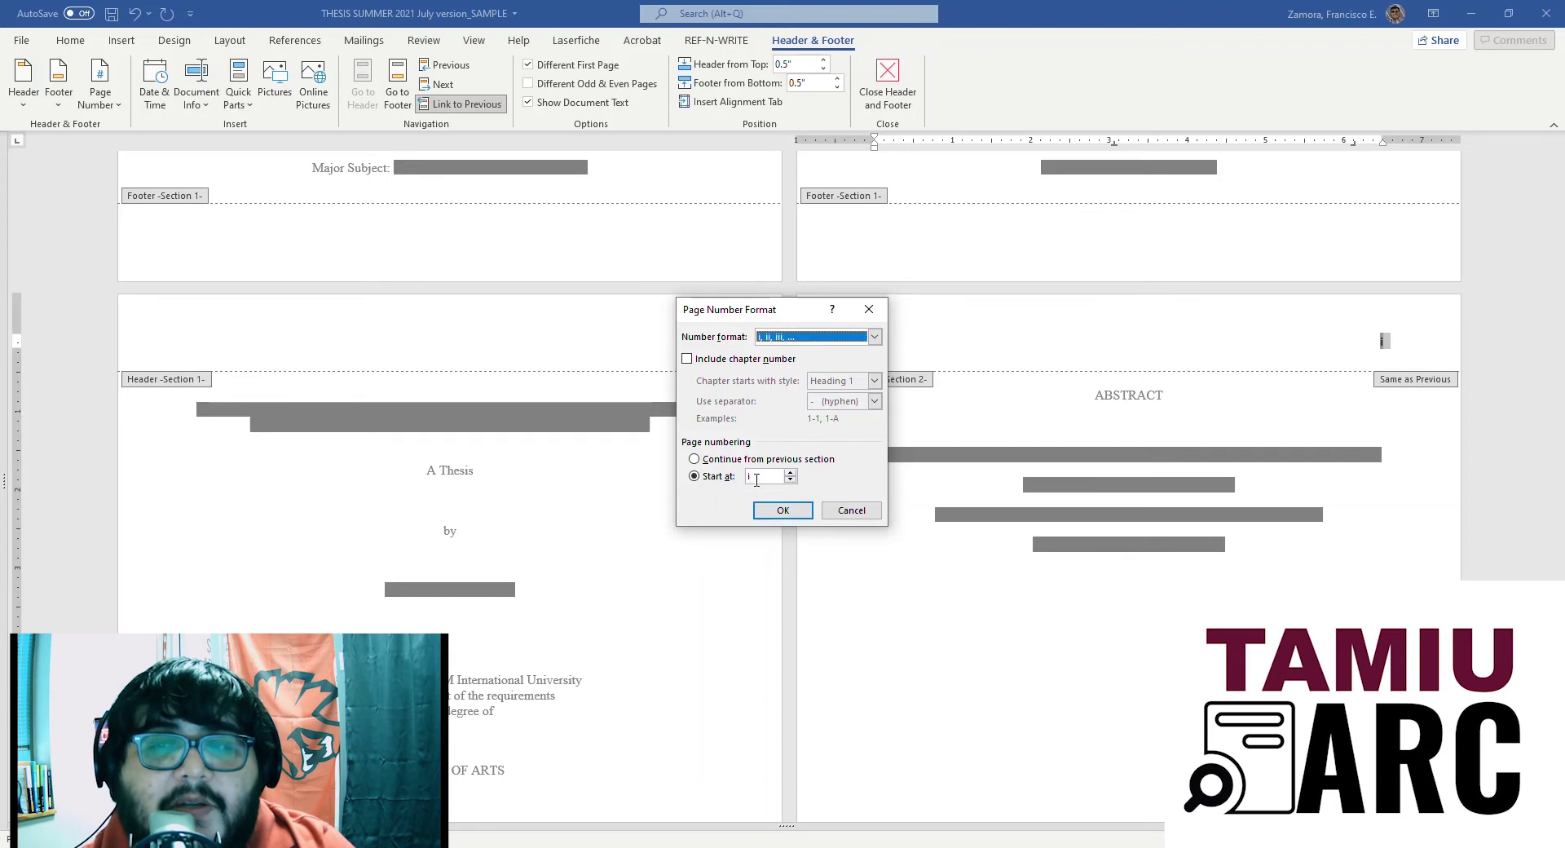
pyautogui.click(789, 473)
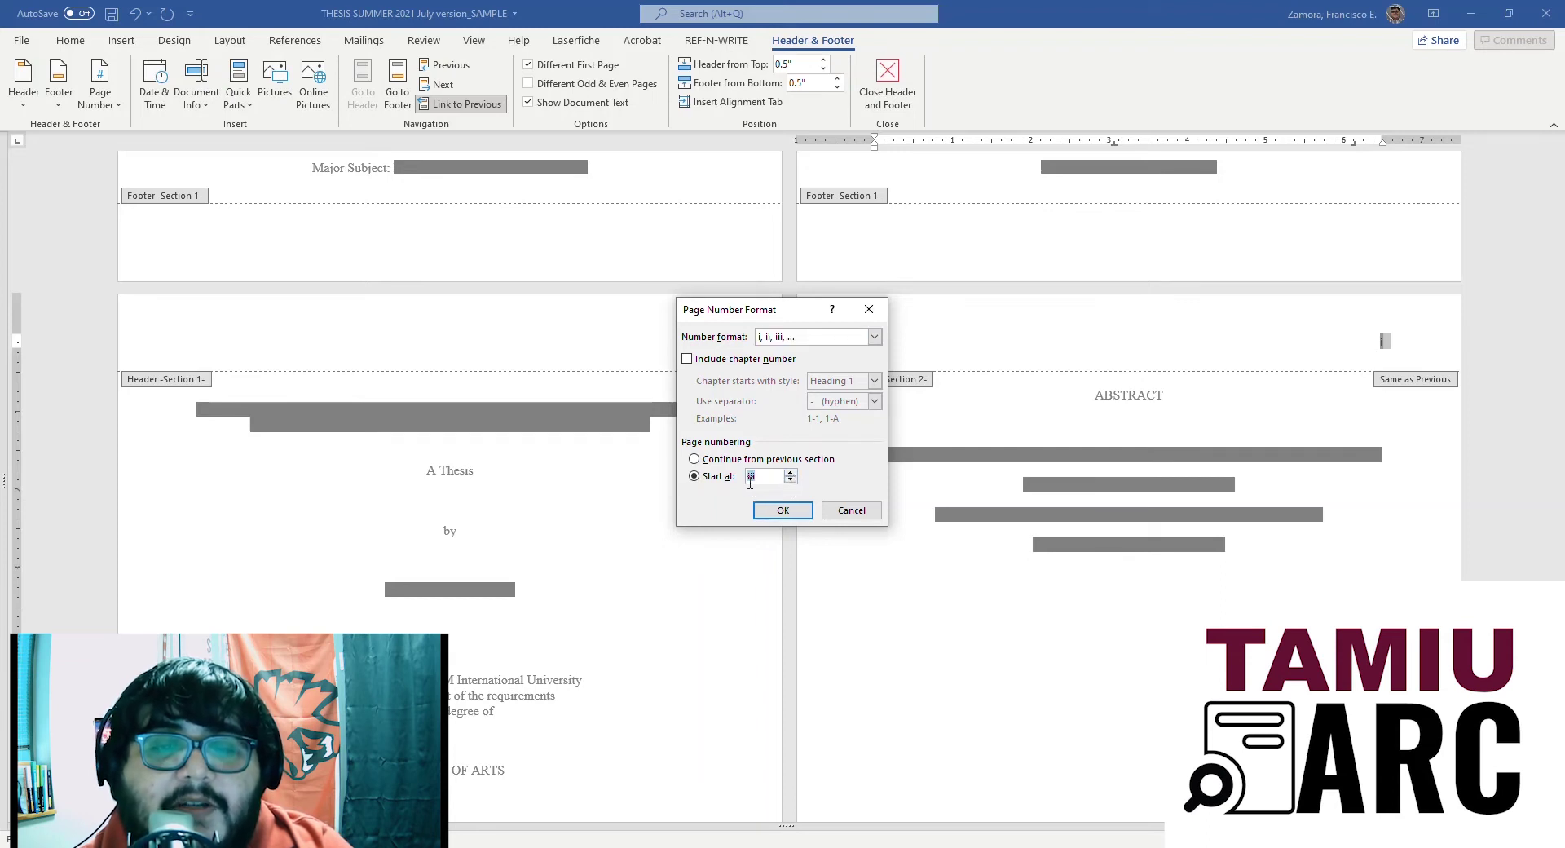
pyautogui.click(756, 481)
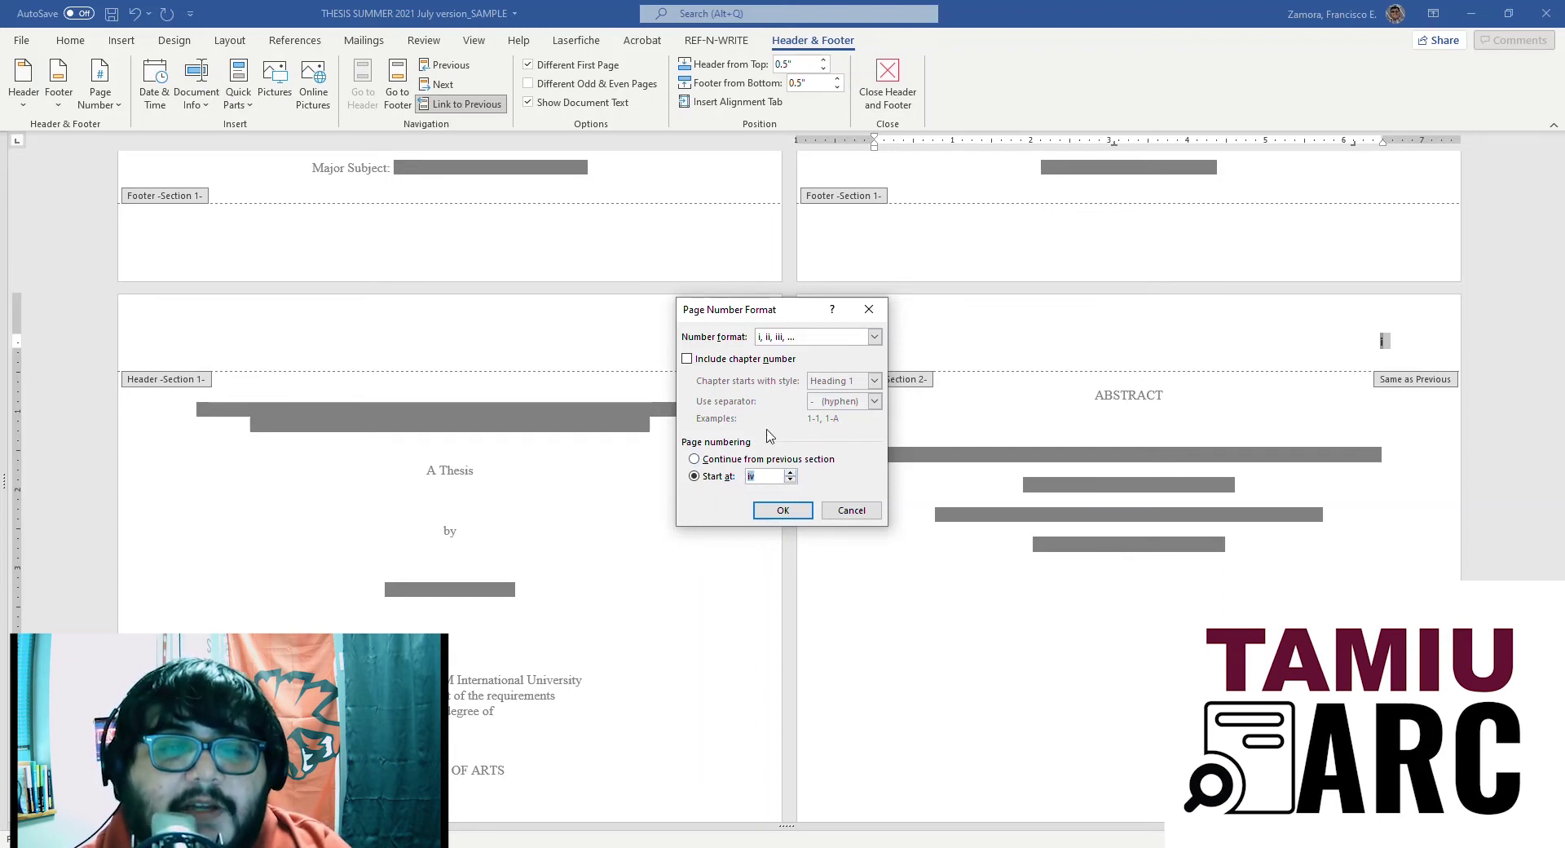
pyautogui.click(874, 336)
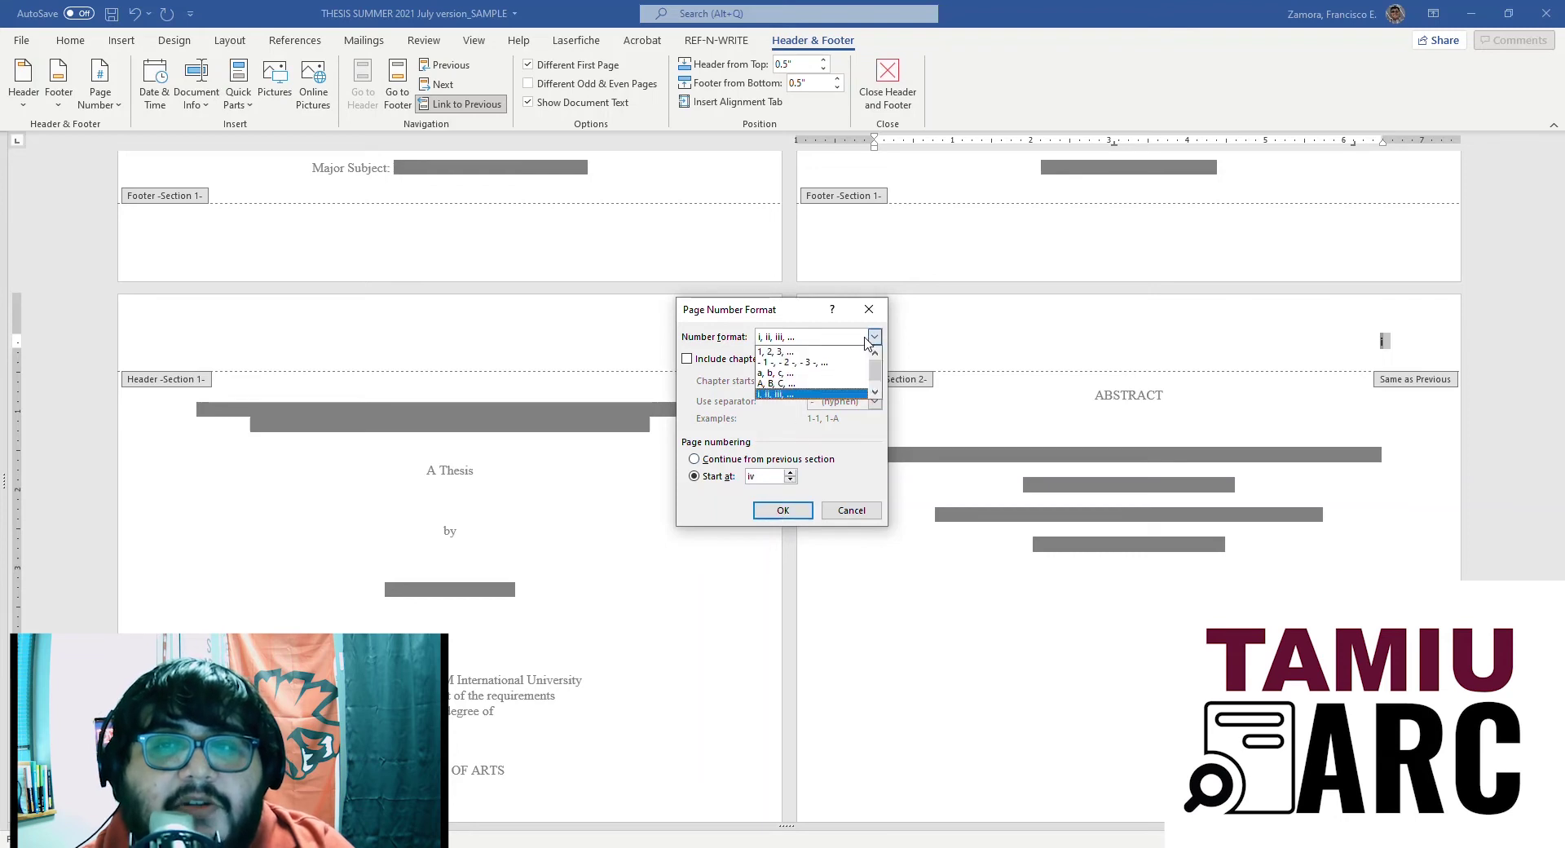
pyautogui.click(793, 394)
pyautogui.click(782, 509)
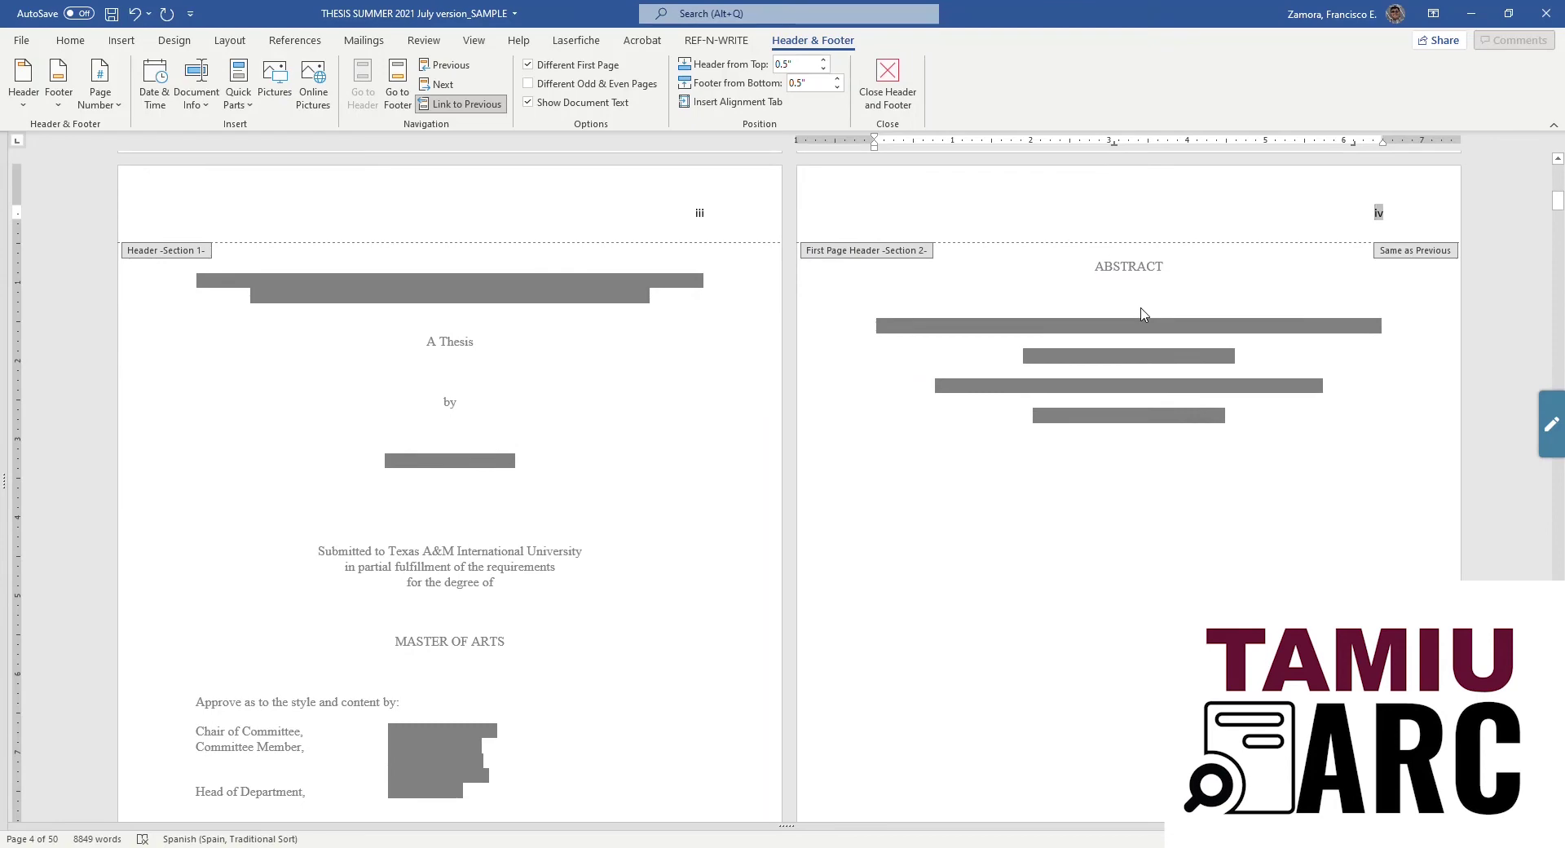
pyautogui.doubleClick(1141, 314)
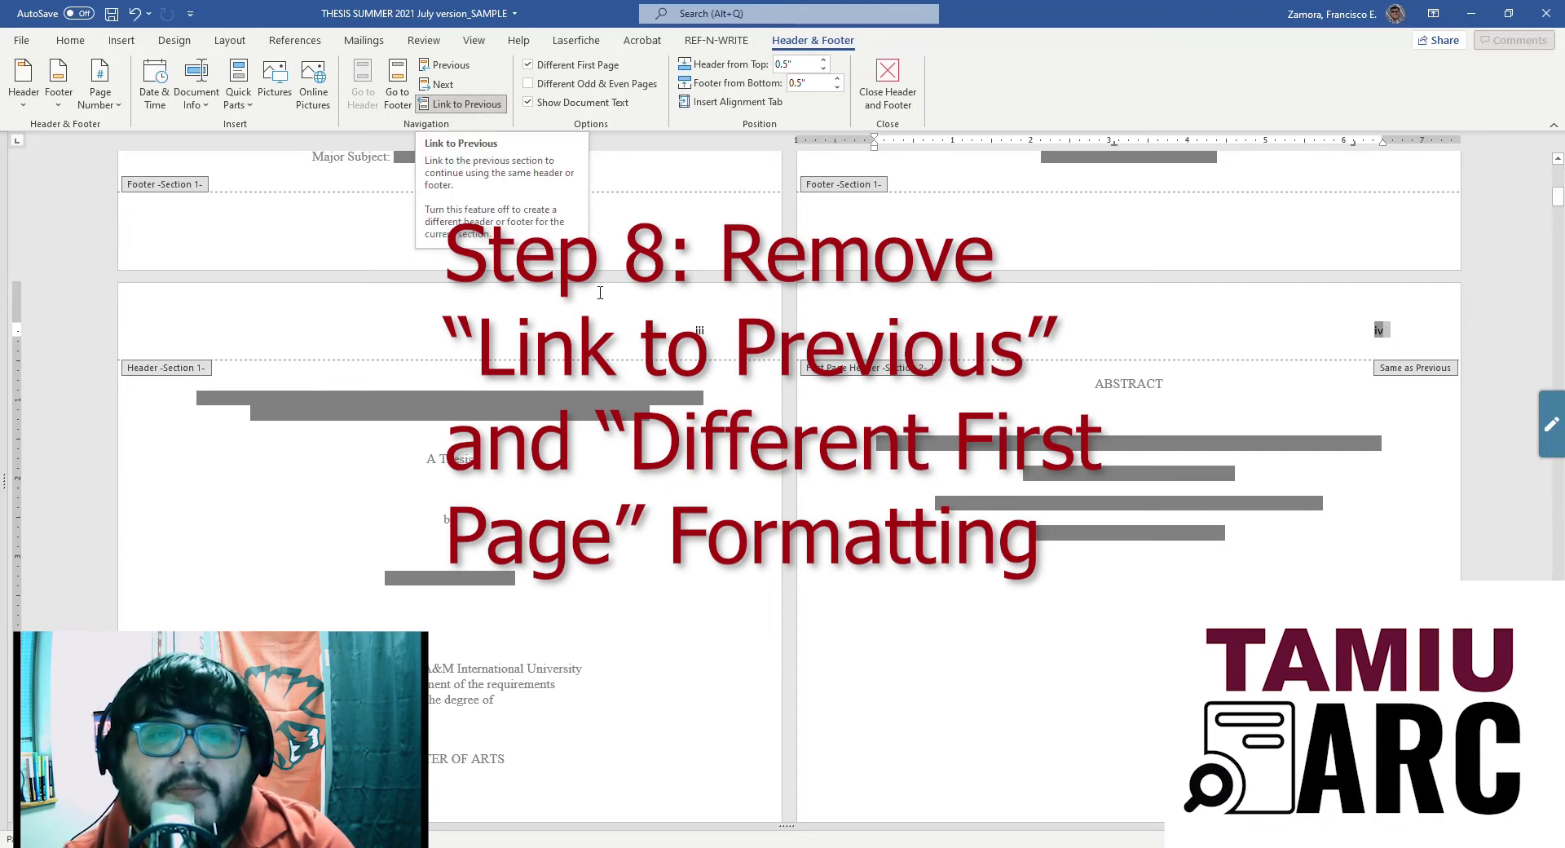
# Unlink the Abstract header from the previous section and reconfirm roman numbering from iv.
pyautogui.click(477, 106)
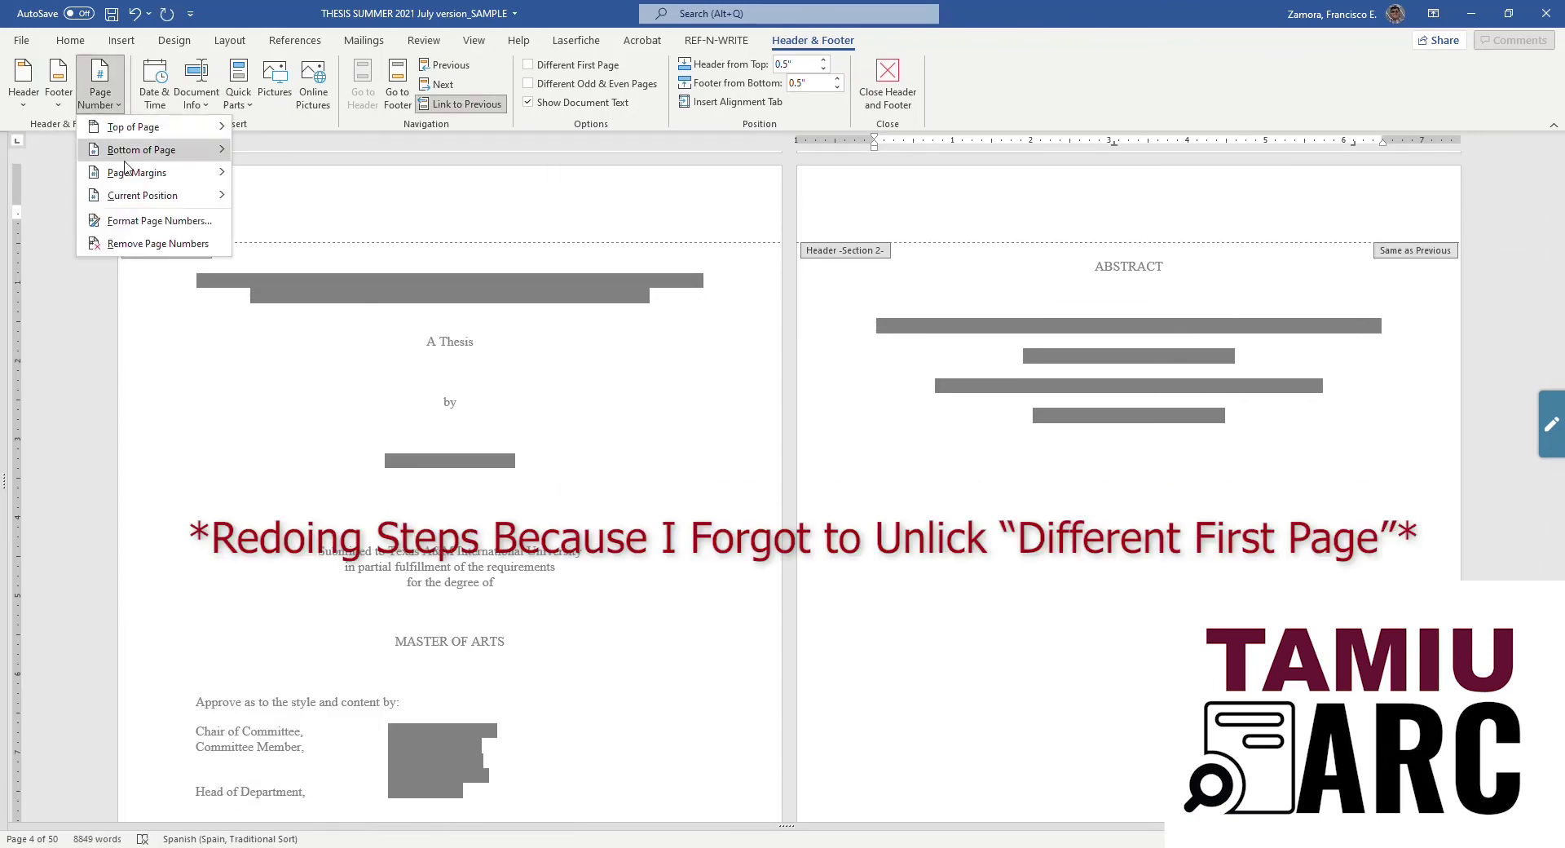
pyautogui.click(159, 220)
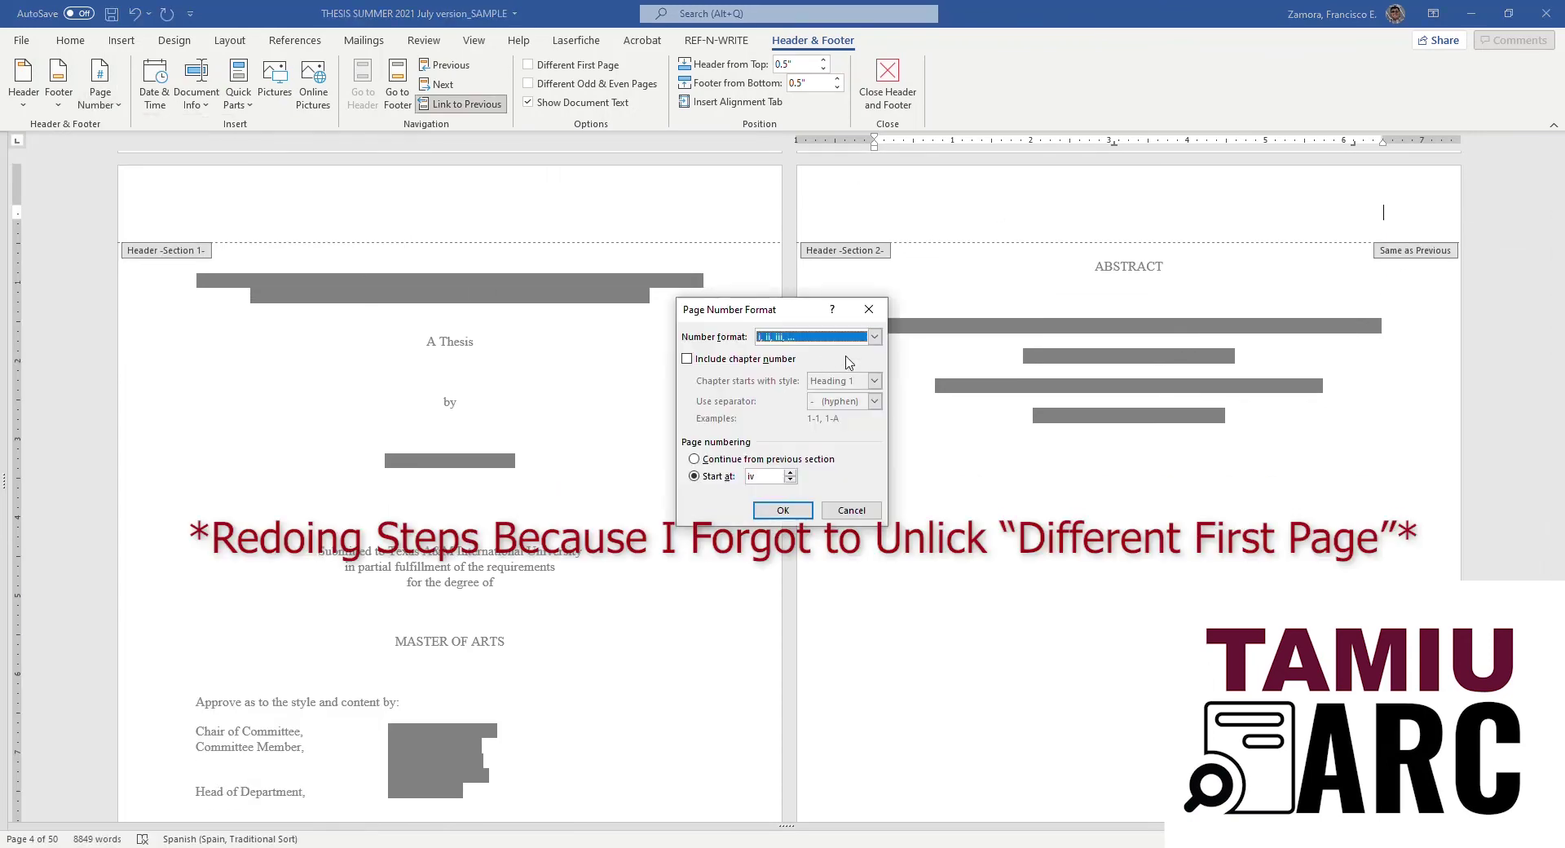
pyautogui.click(784, 514)
pyautogui.click(99, 89)
pyautogui.click(419, 370)
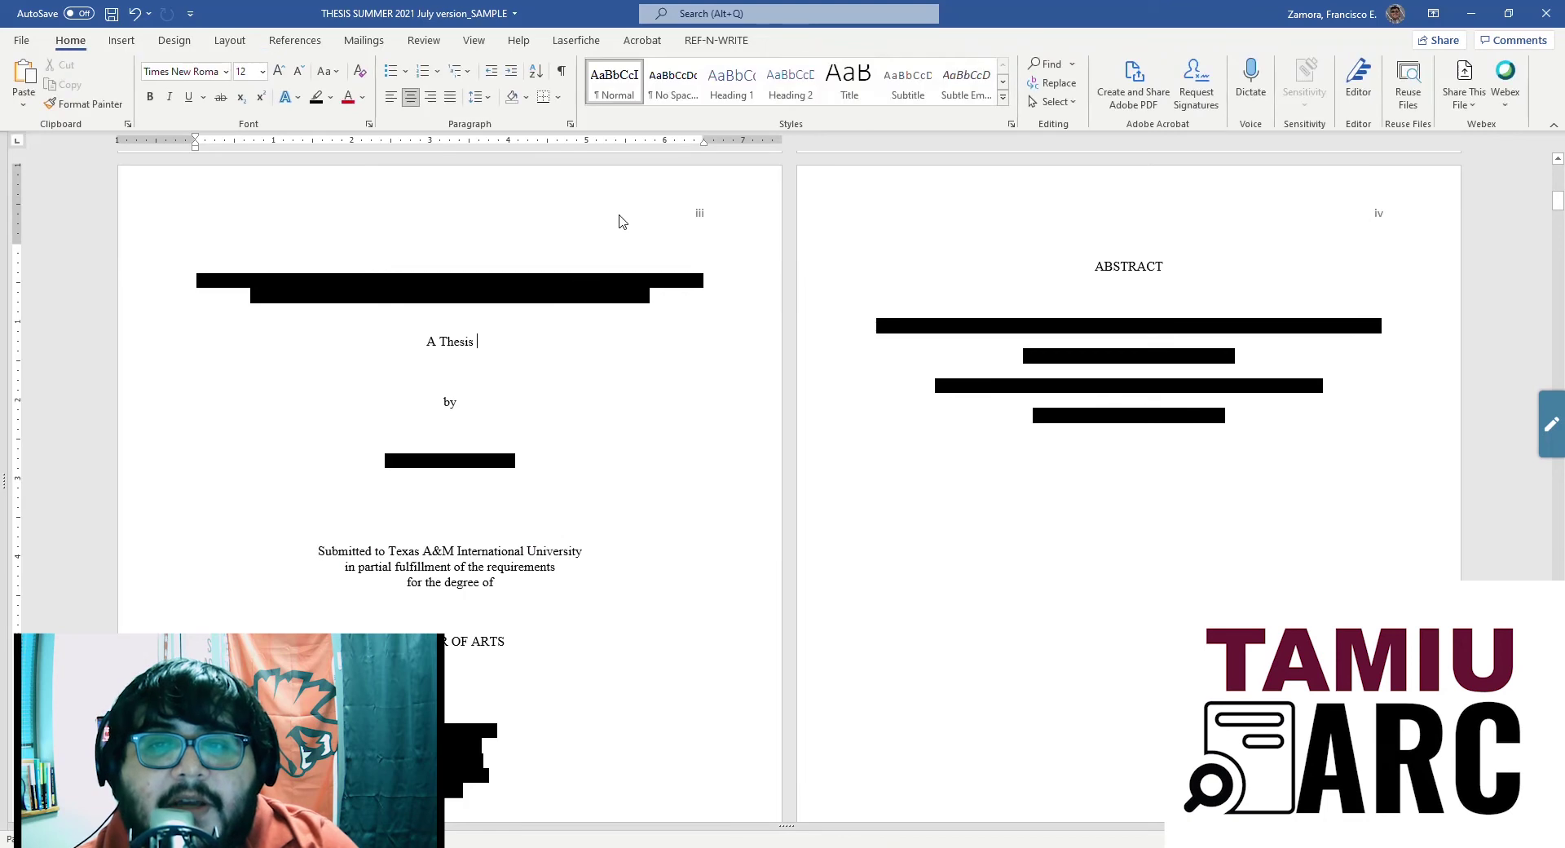
# Remove the iii number from the title page header and exit header editing.
pyautogui.doubleClick(622, 220)
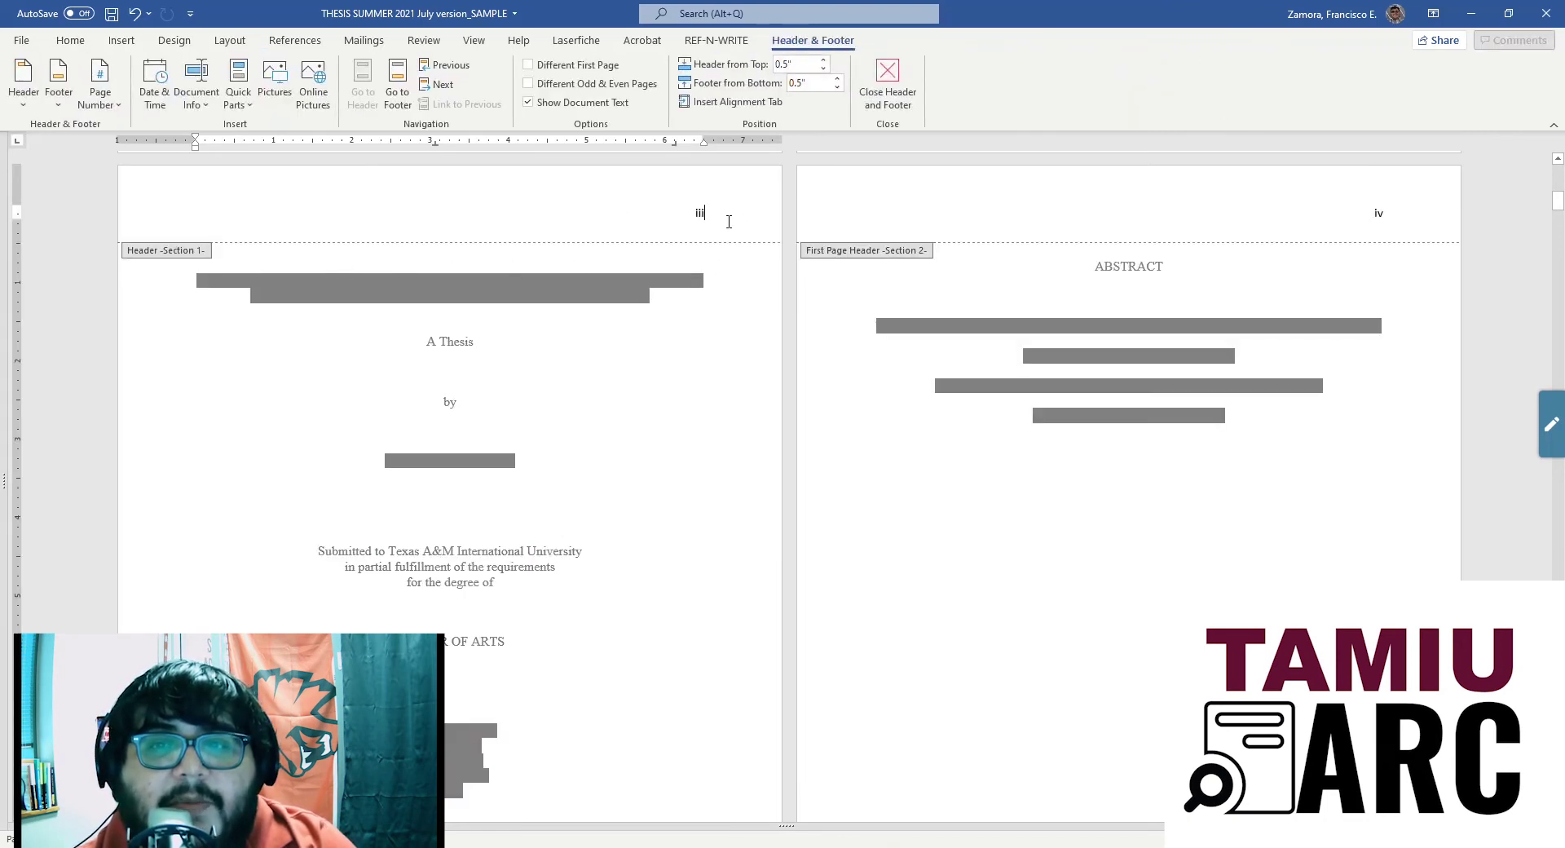
pyautogui.hotkey('ctrl', 'z')
pyautogui.press('Escape')
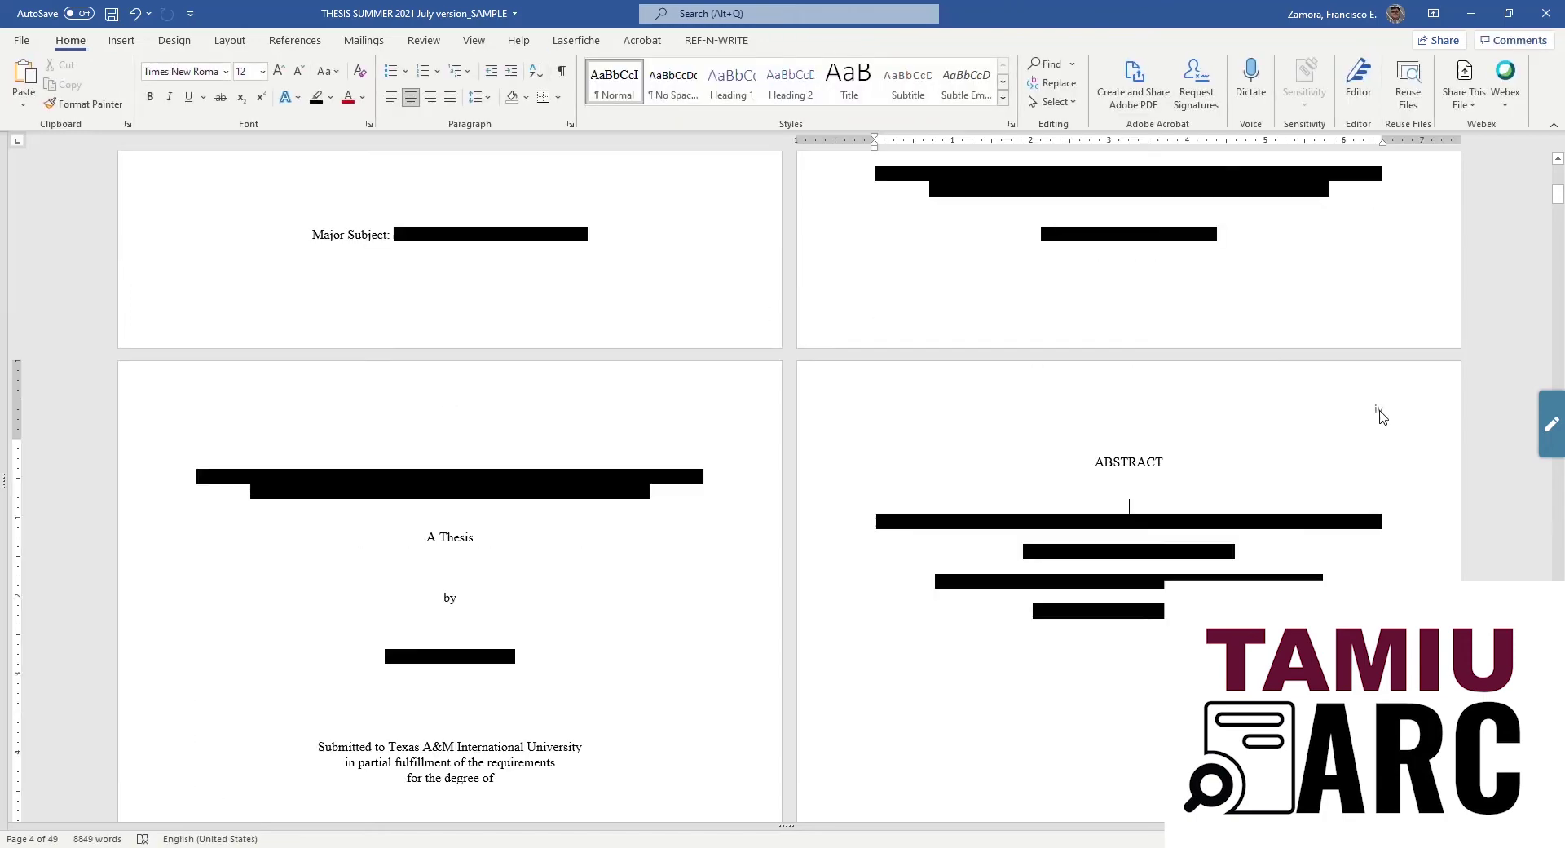
# Insert a continuous section break before CHAPTER 1 and open its header.
pyautogui.scroll(-3, 1382, 416)
pyautogui.scroll(-4, 1382, 417)
pyautogui.scroll(-5, 1382, 417)
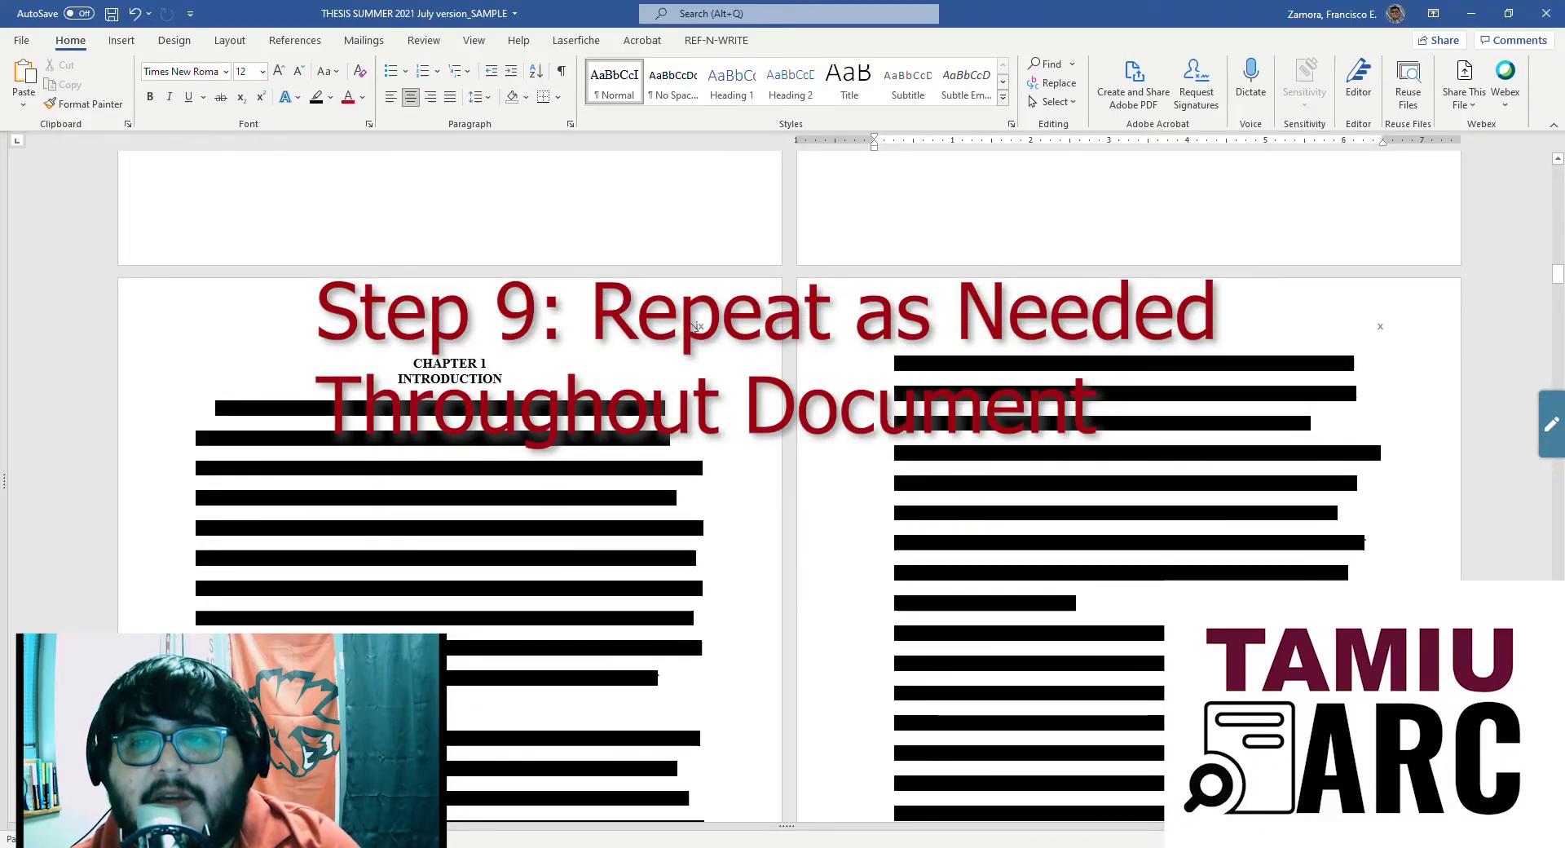
pyautogui.click(412, 362)
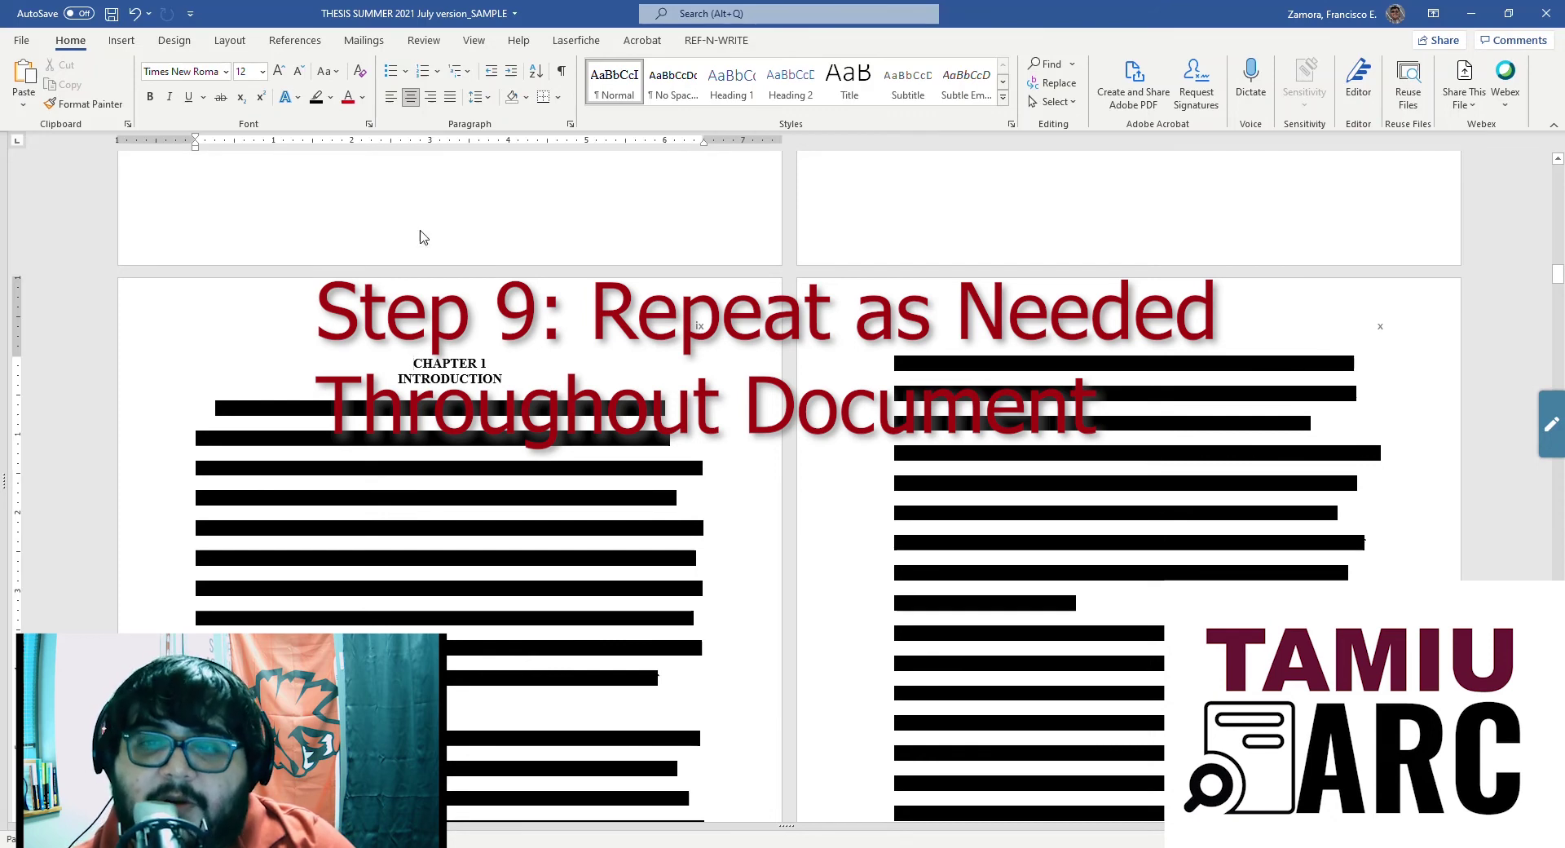
pyautogui.click(228, 41)
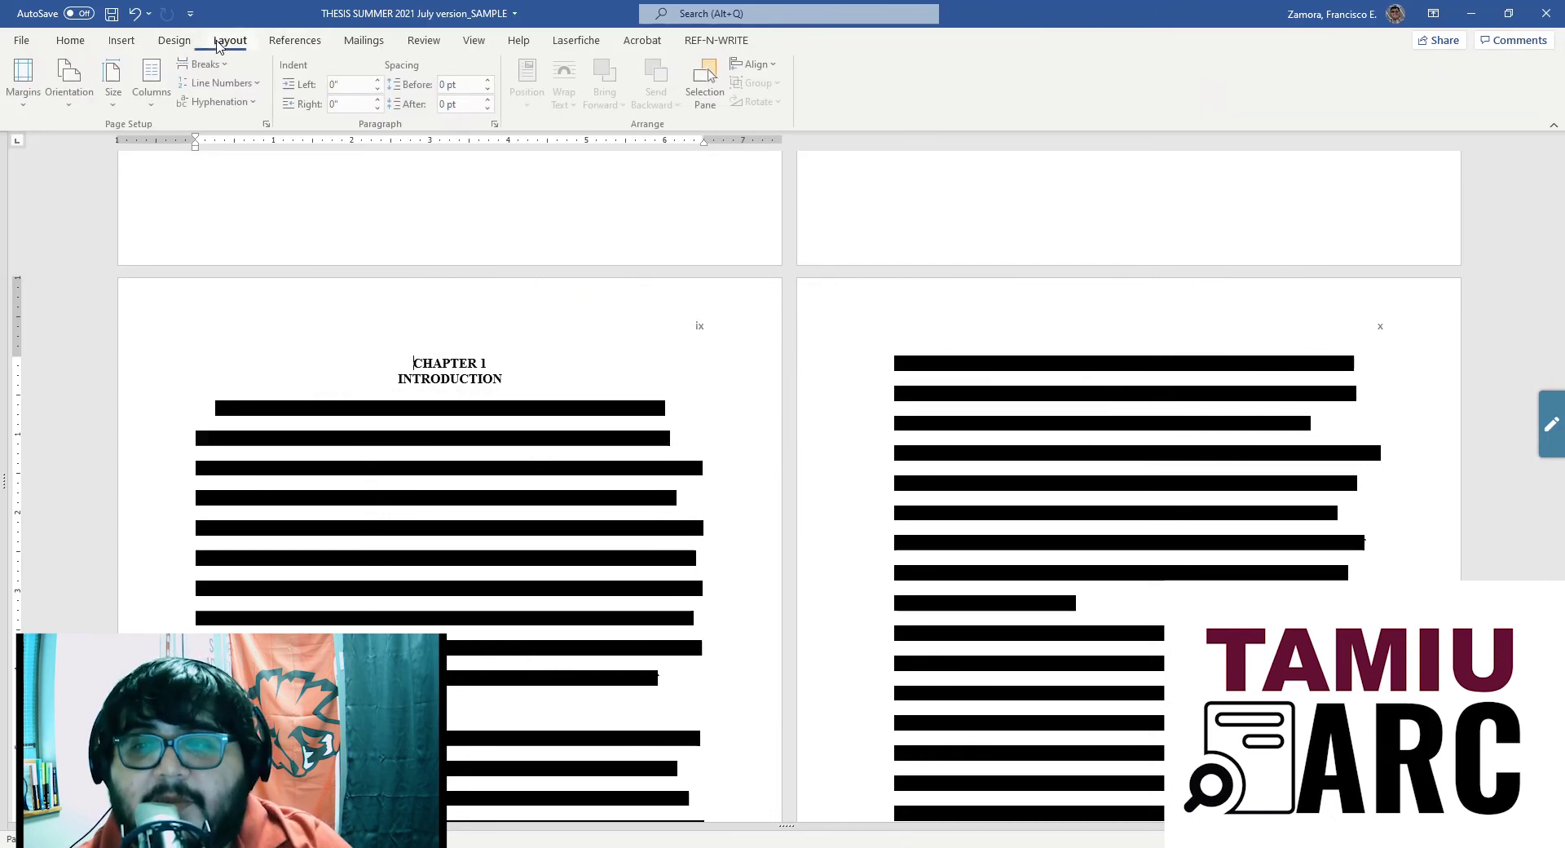
pyautogui.click(207, 65)
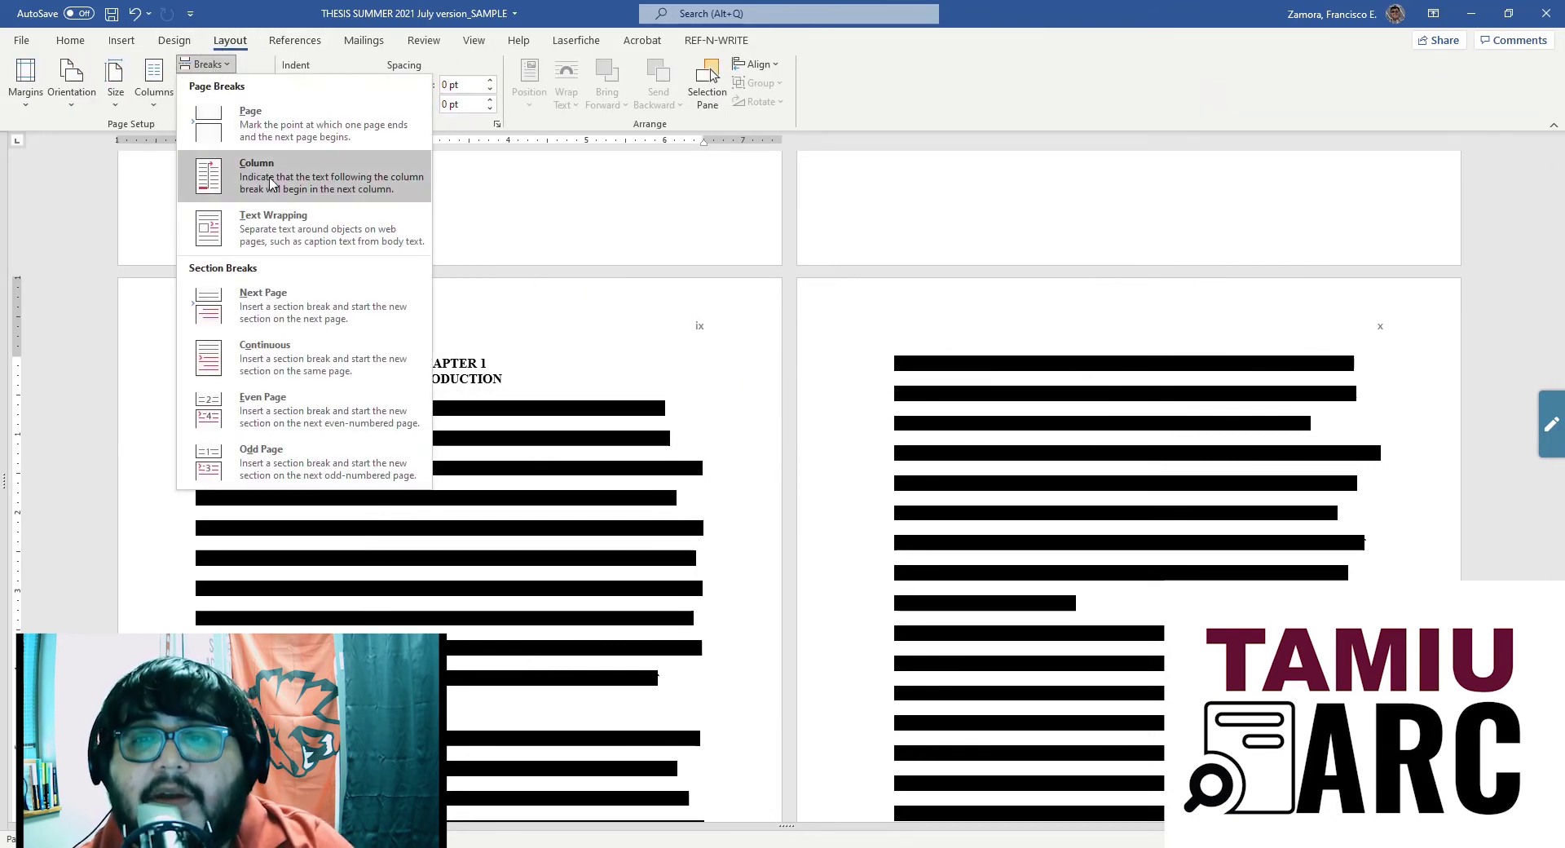
pyautogui.click(306, 367)
pyautogui.doubleClick(683, 534)
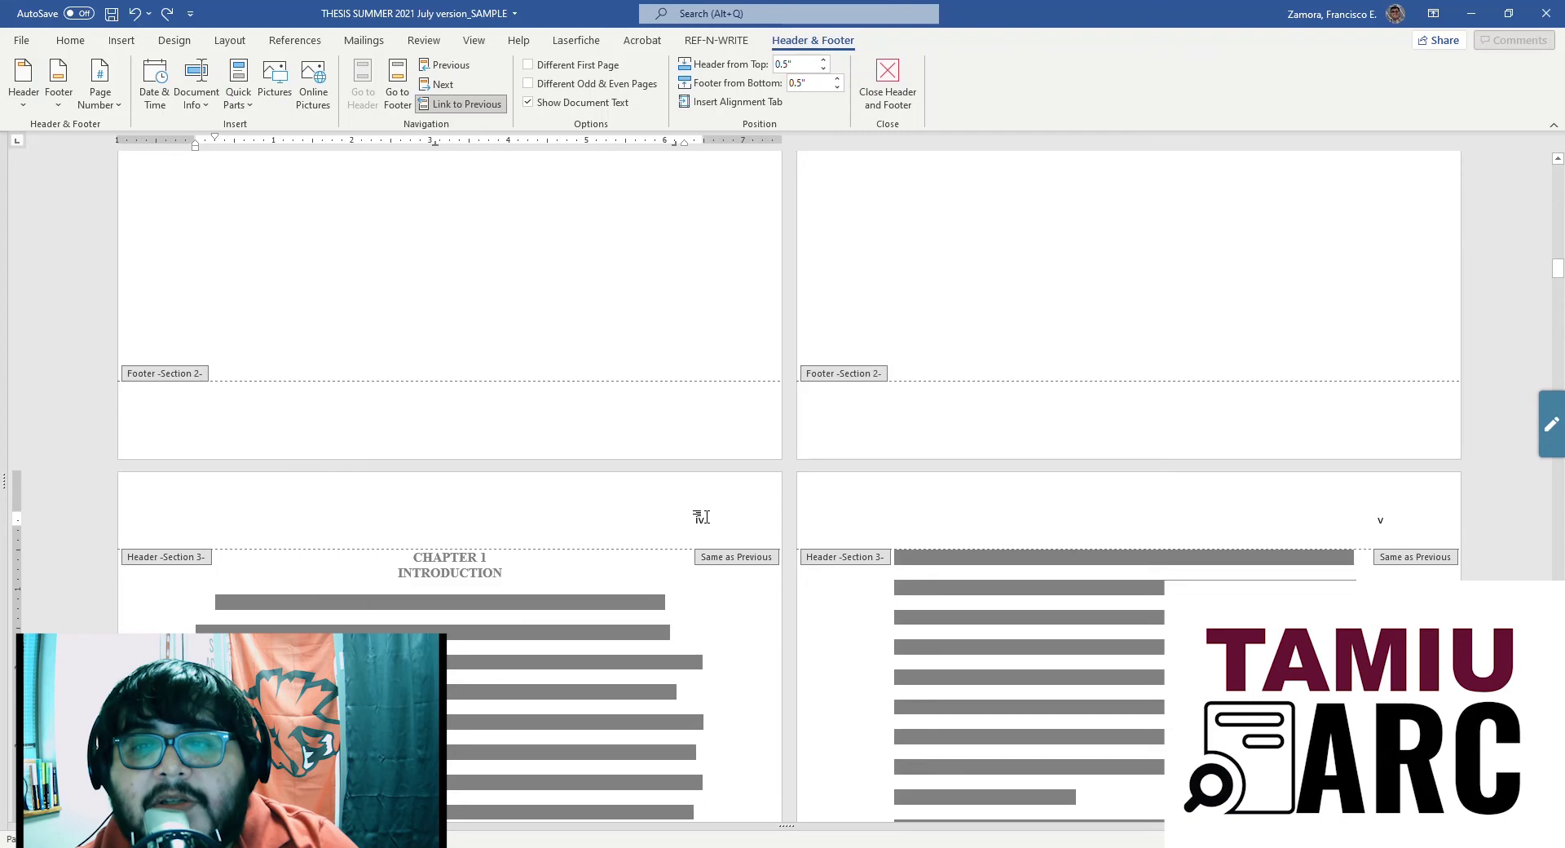
# Unlink the Chapter 1 header from the previous section's header.
pyautogui.doubleClick(694, 519)
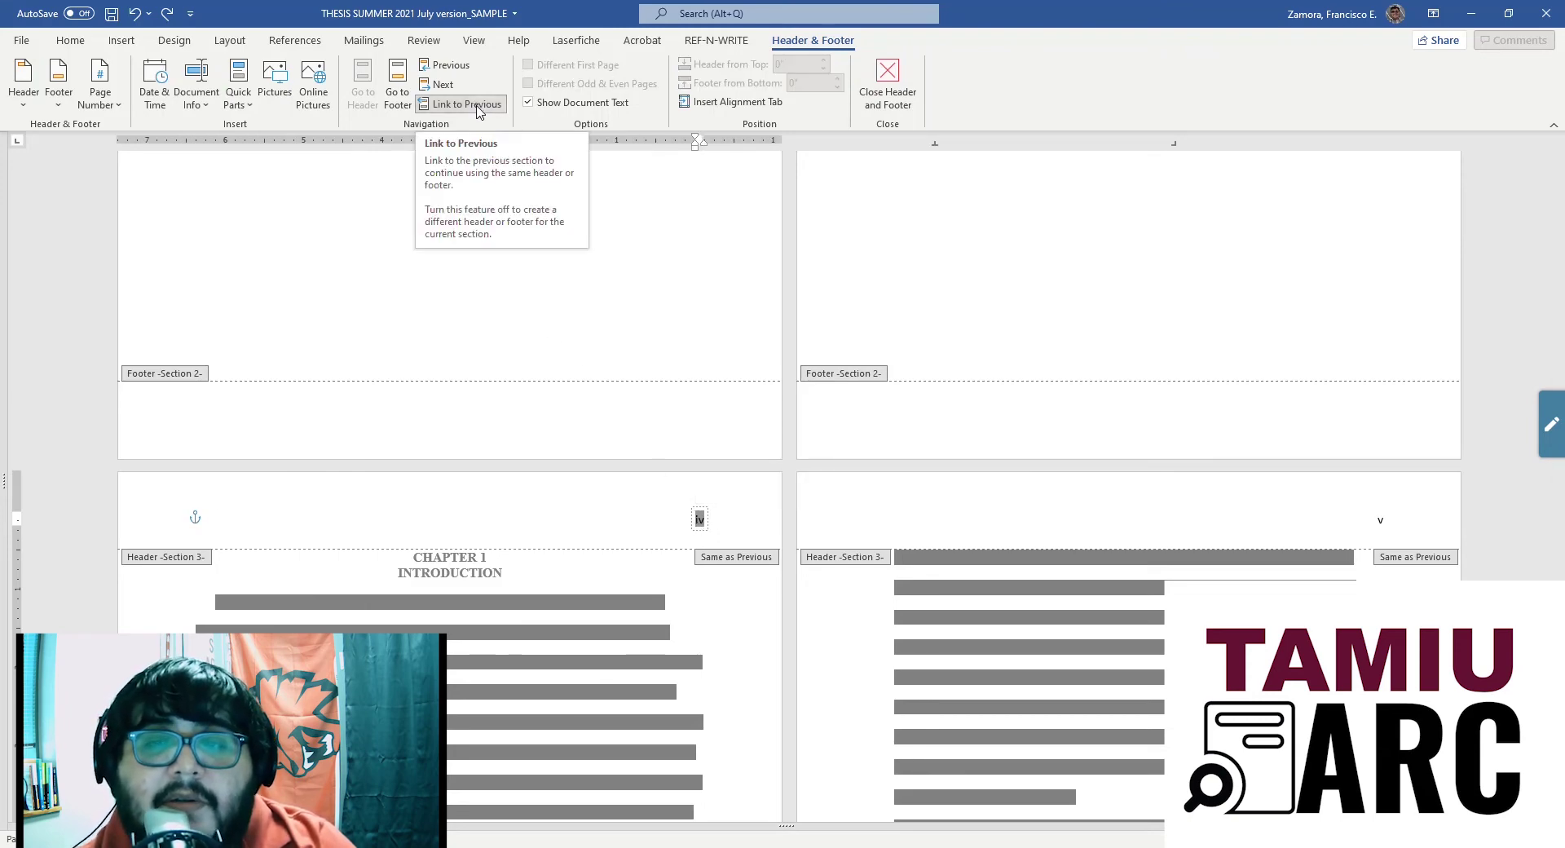
pyautogui.click(494, 102)
pyautogui.scroll(1, 692, 294)
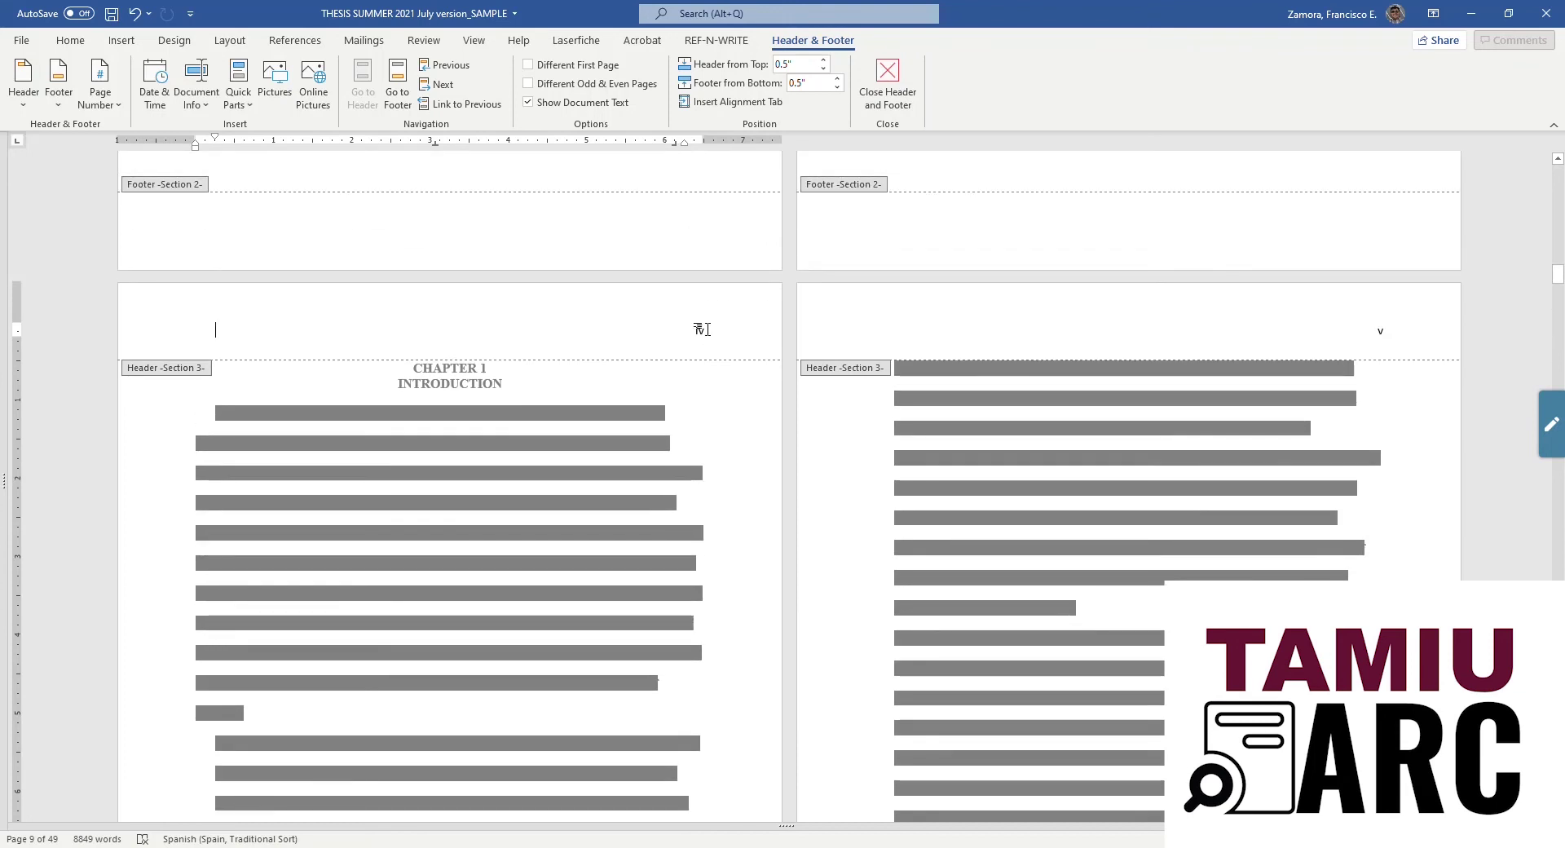
# Format Chapter 1's page numbers as 1, 2, 3 starting at 1, then close the header.
pyautogui.click(703, 329)
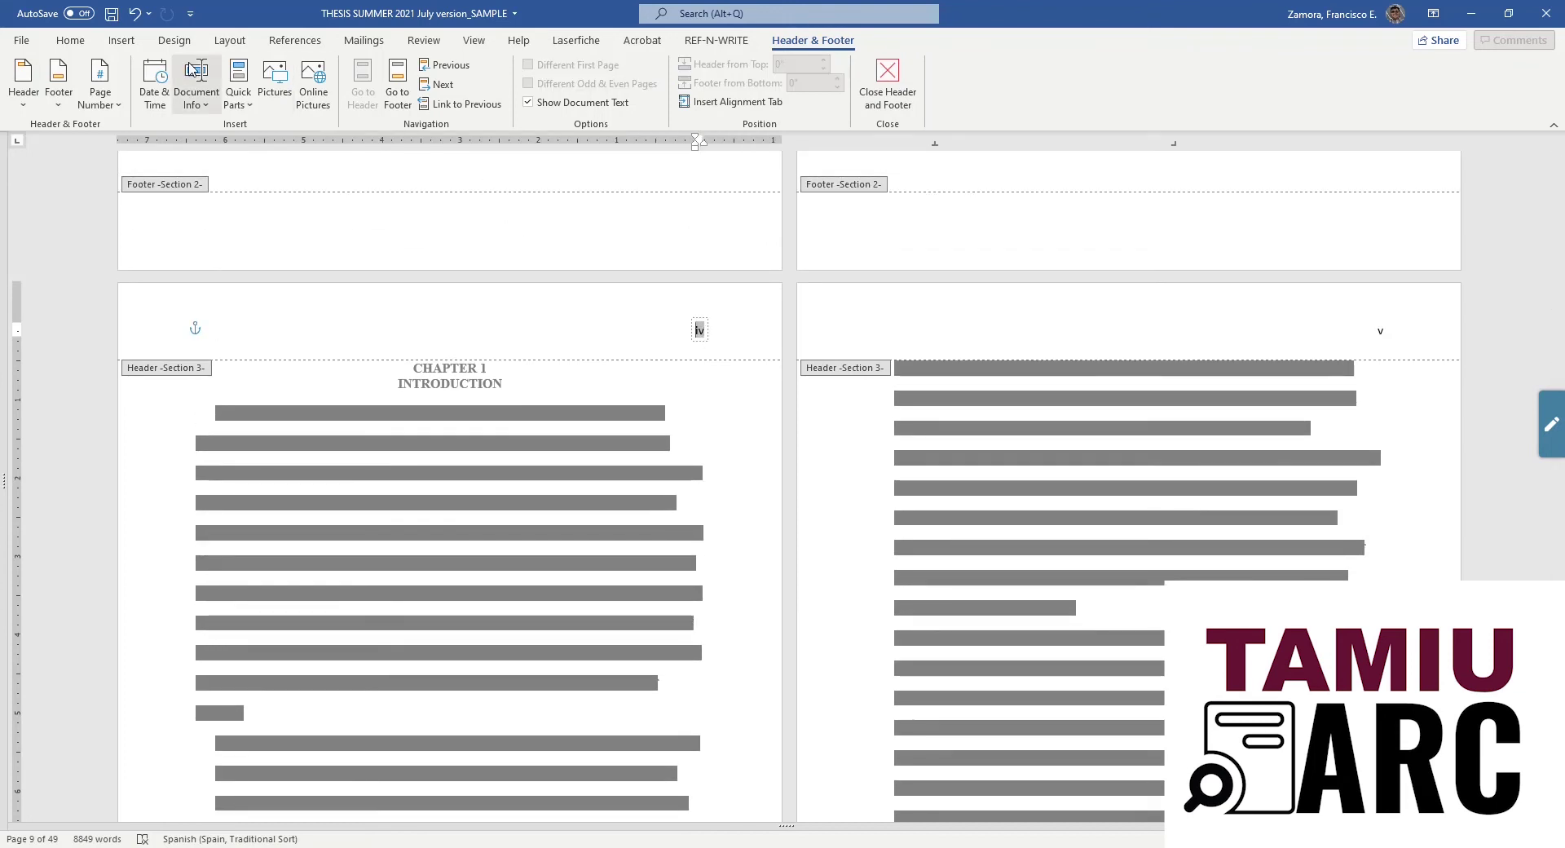
pyautogui.click(101, 91)
pyautogui.click(163, 220)
pyautogui.click(861, 340)
pyautogui.click(814, 356)
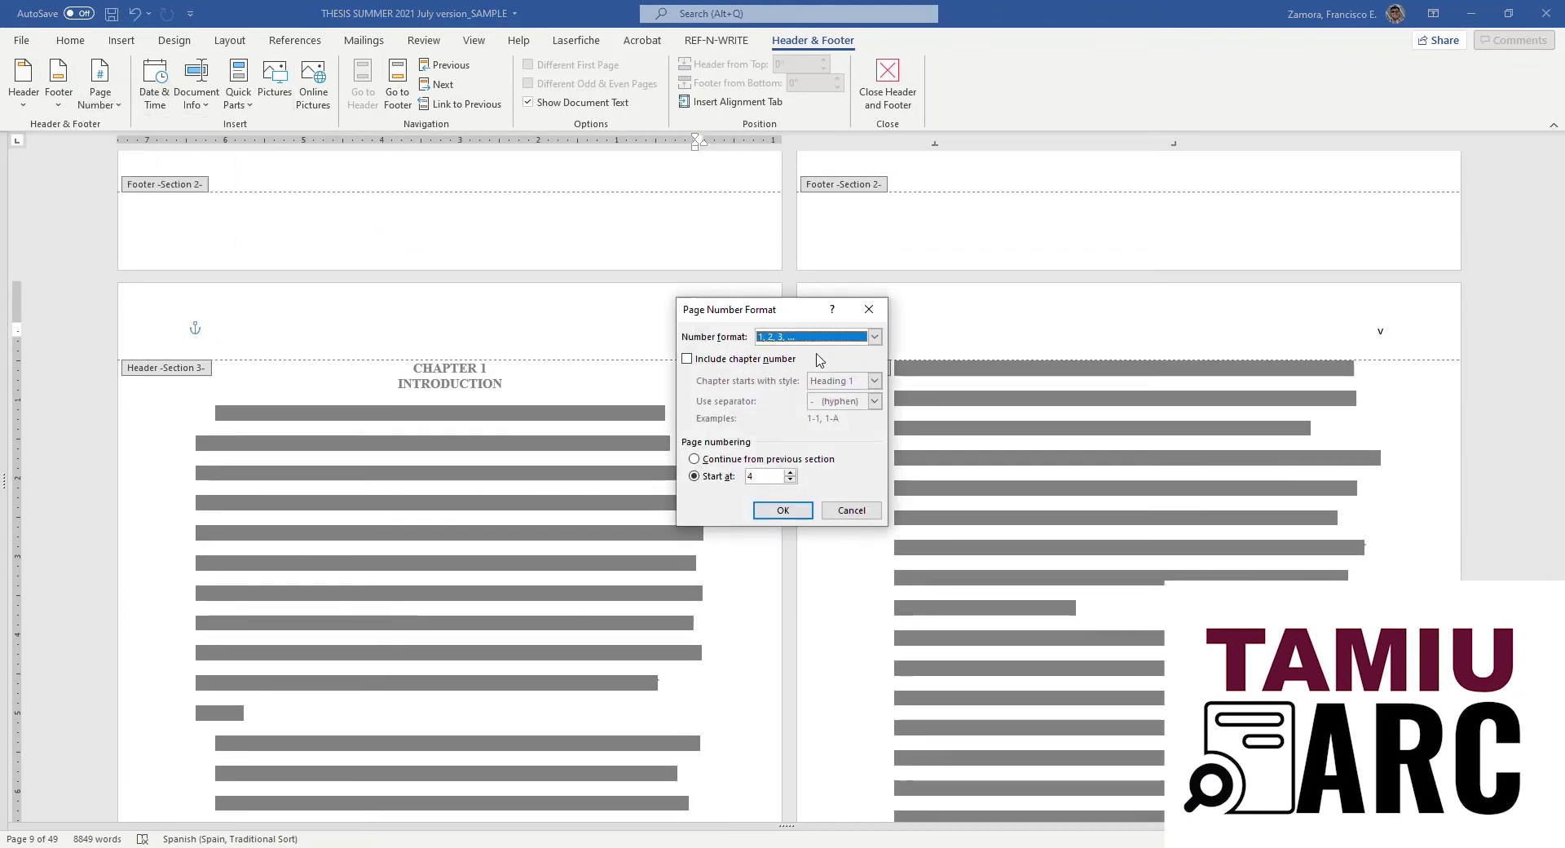
pyautogui.click(789, 472)
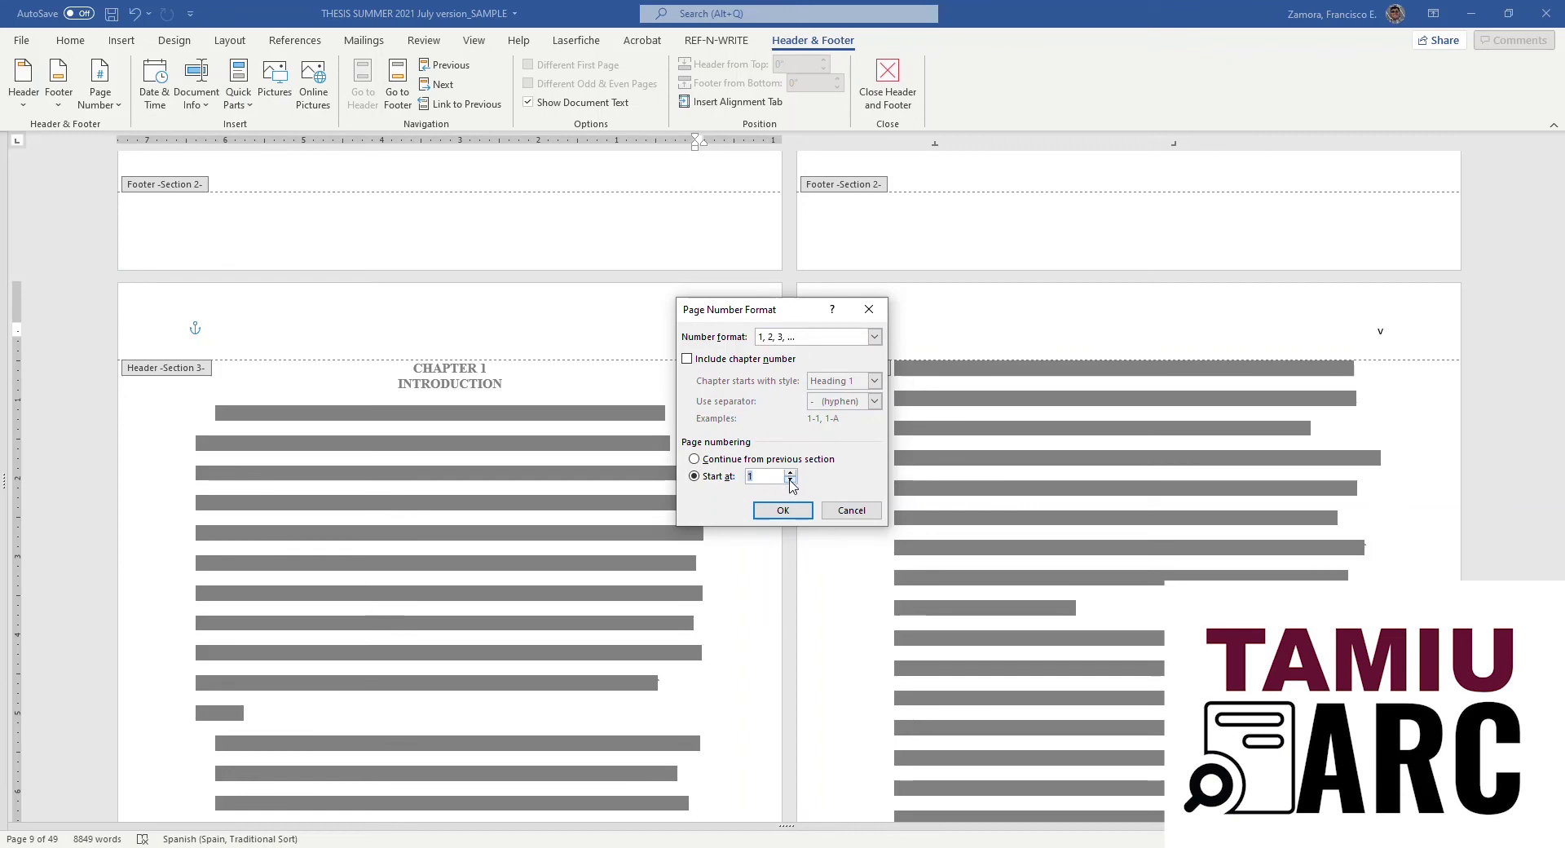
pyautogui.click(782, 509)
pyautogui.doubleClick(590, 325)
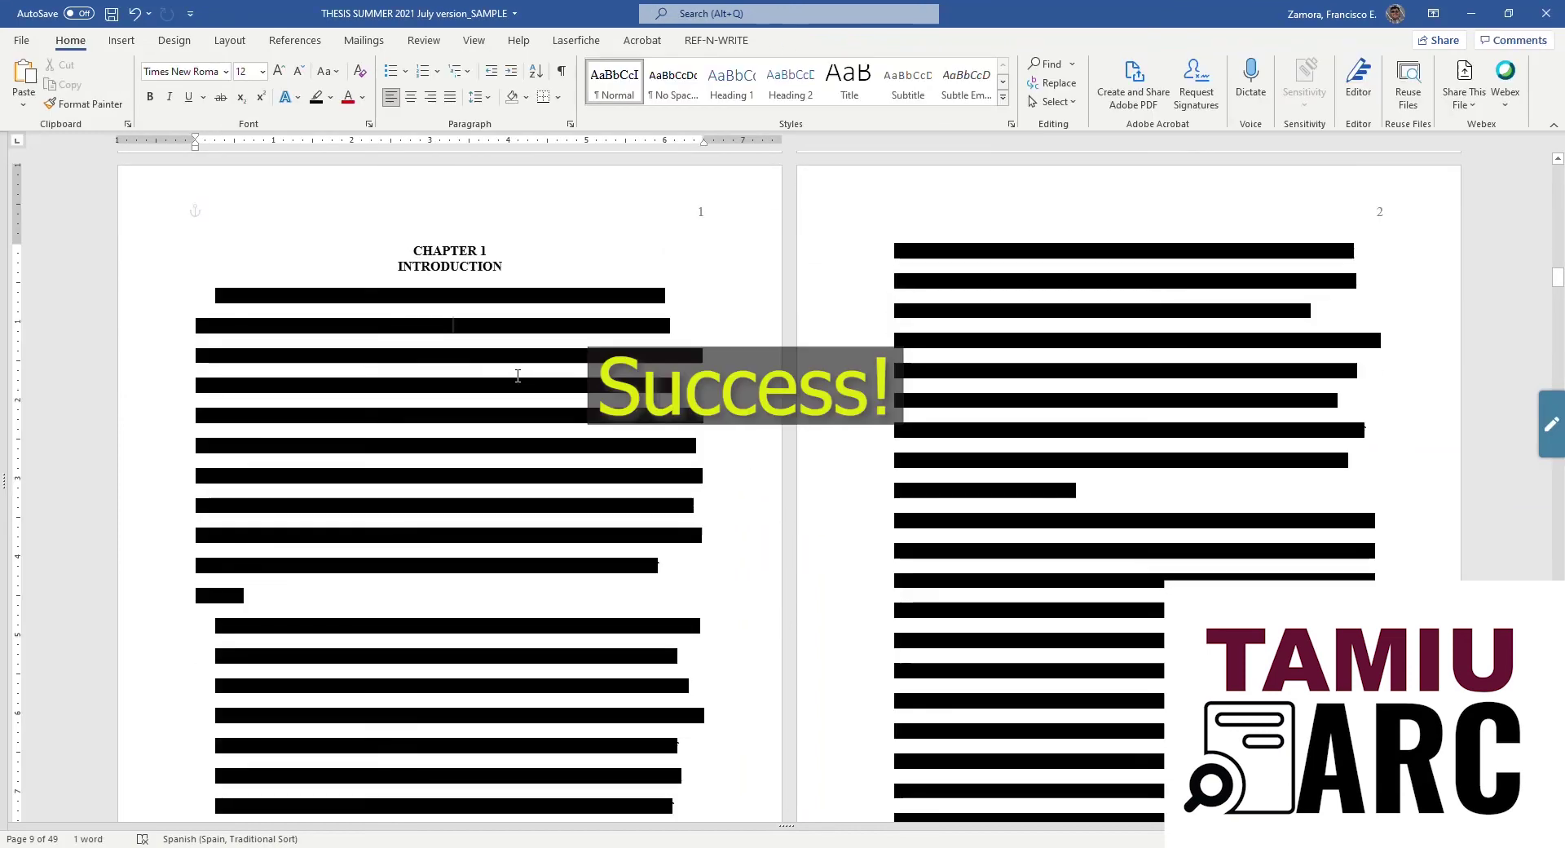